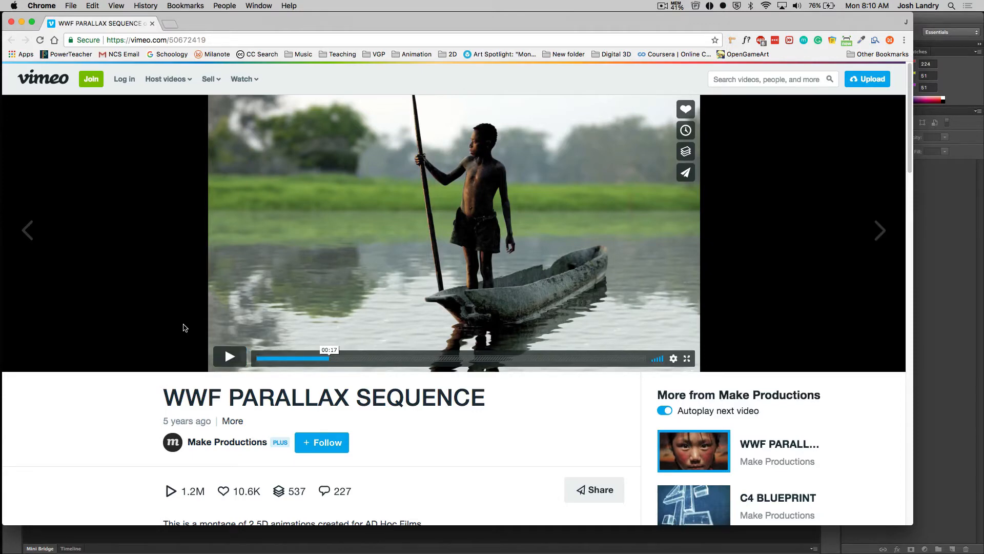
# - Play part of the WWF Parallax Sequence video as a parallax reference, mute the sound, and pause playback
pyautogui.scroll(-1, 136, 409)
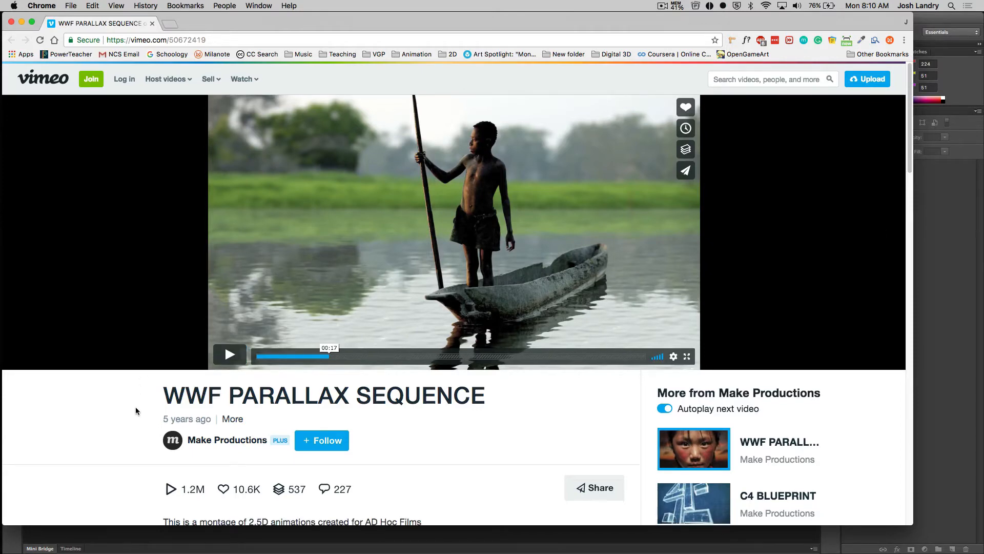
pyautogui.scroll(1, 157, 413)
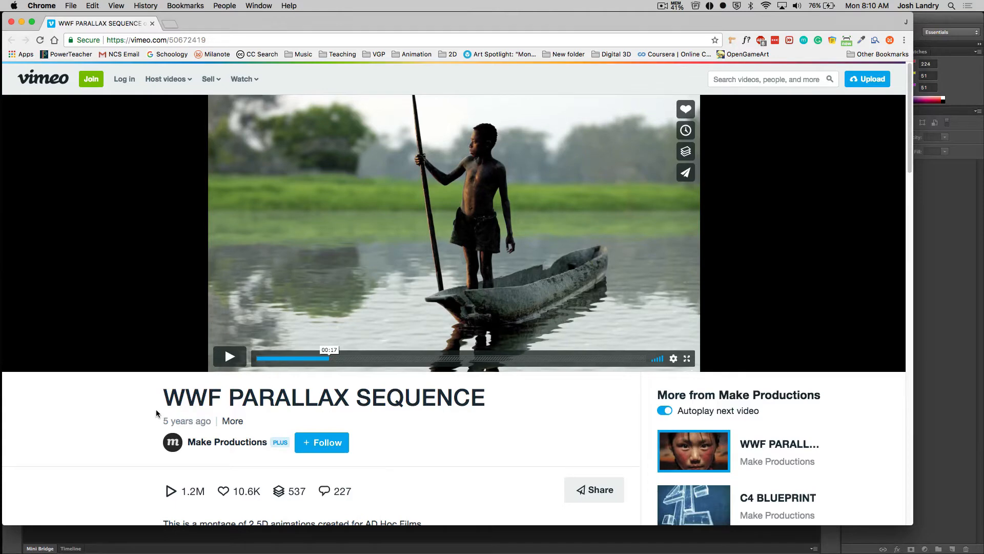
pyautogui.click(229, 357)
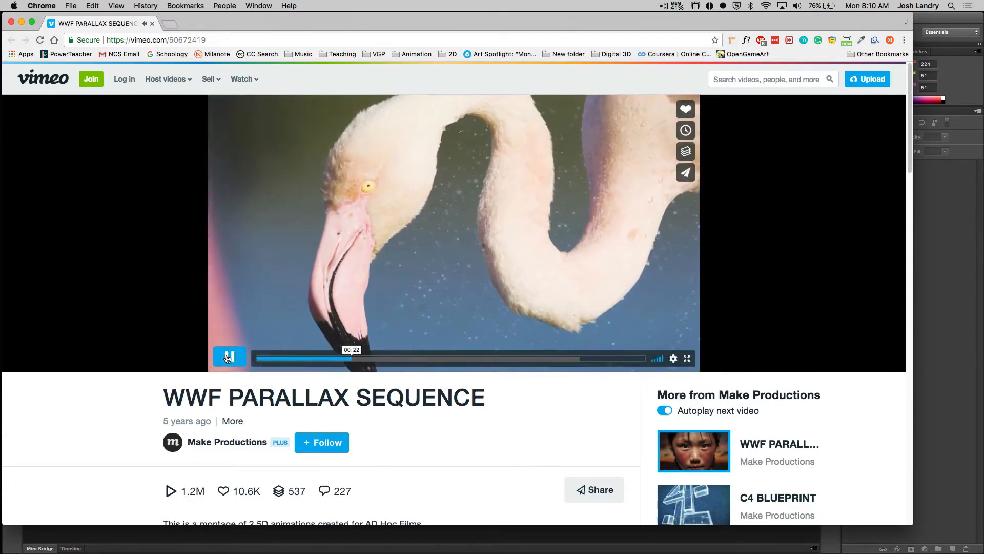
pyautogui.press('XF86AudioMute')
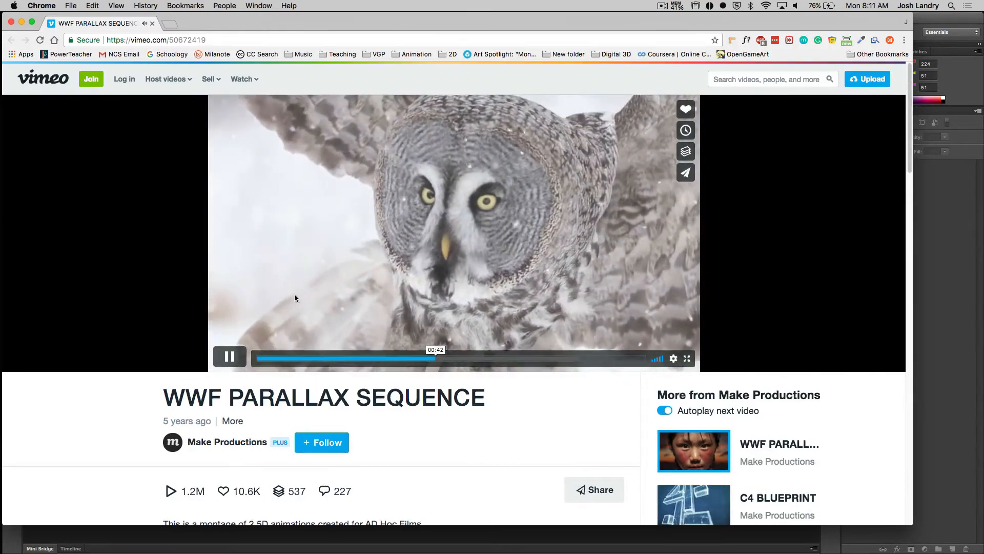
pyautogui.click(231, 356)
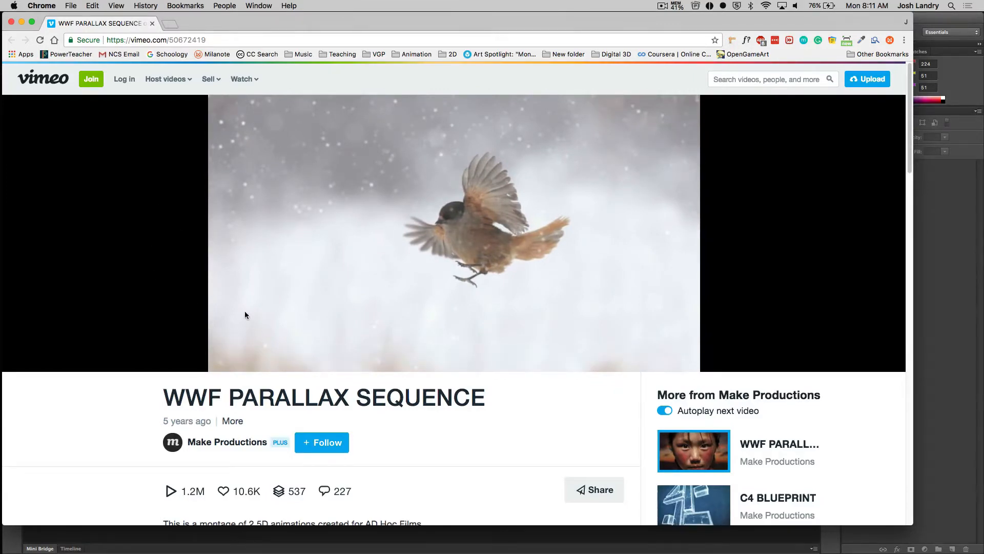
# - Switch to Photoshop and open Parallax_Example.jpg from the Desktop
pyautogui.click(925, 265)
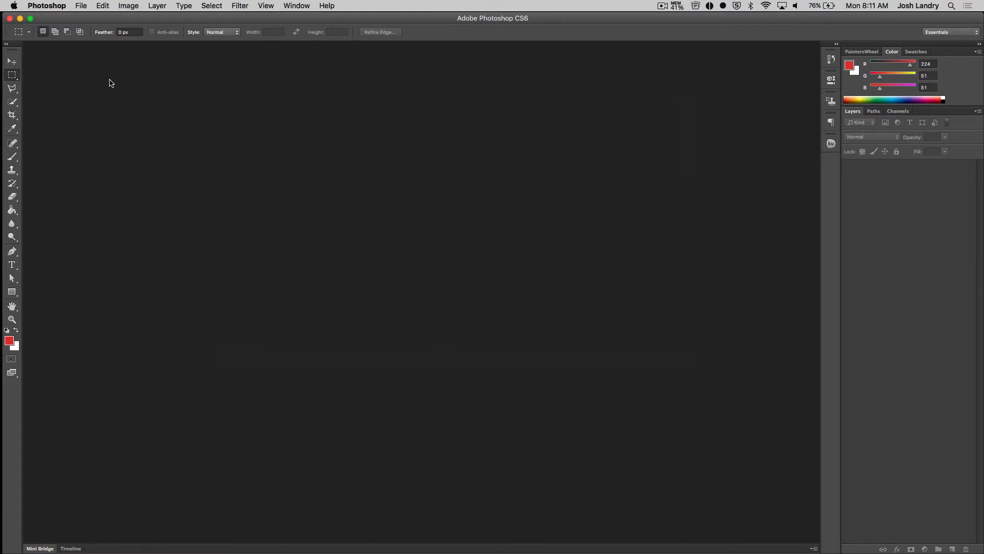
pyautogui.click(81, 6)
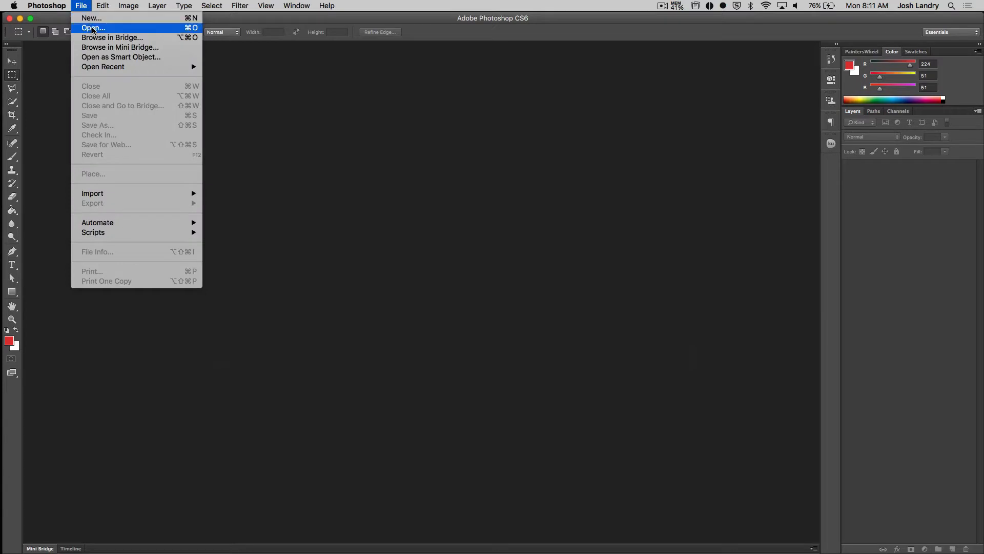
pyautogui.click(93, 28)
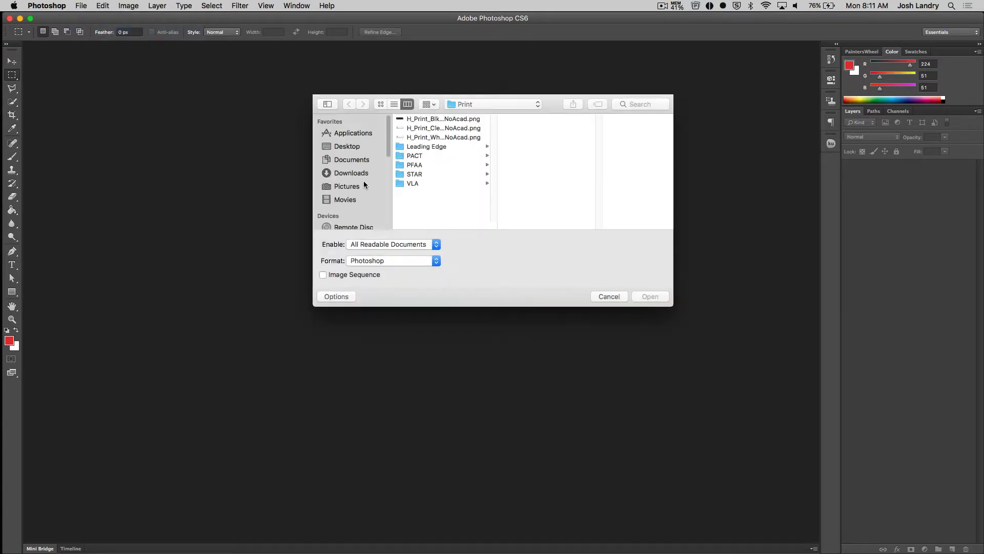
pyautogui.click(347, 147)
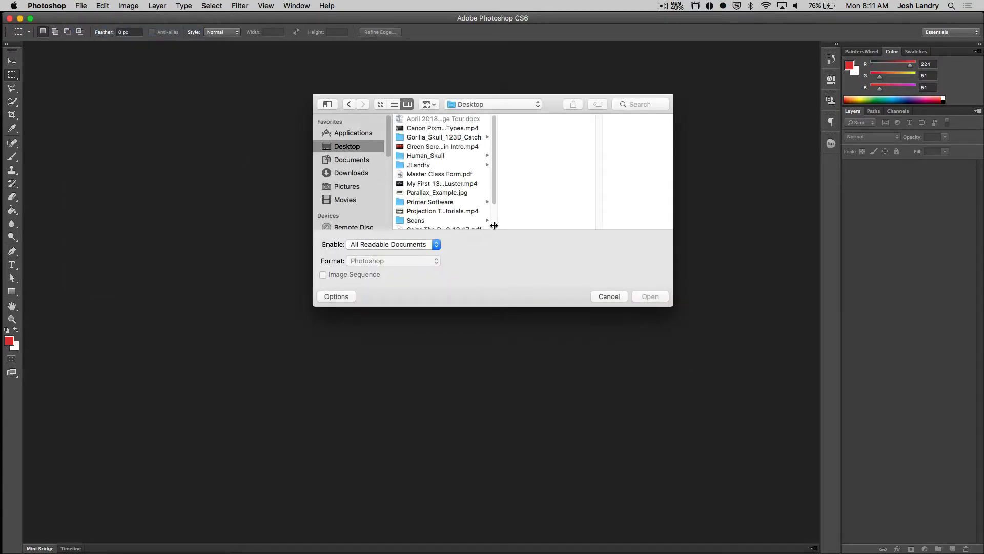
pyautogui.moveTo(494, 225); pyautogui.dragTo(541, 226)
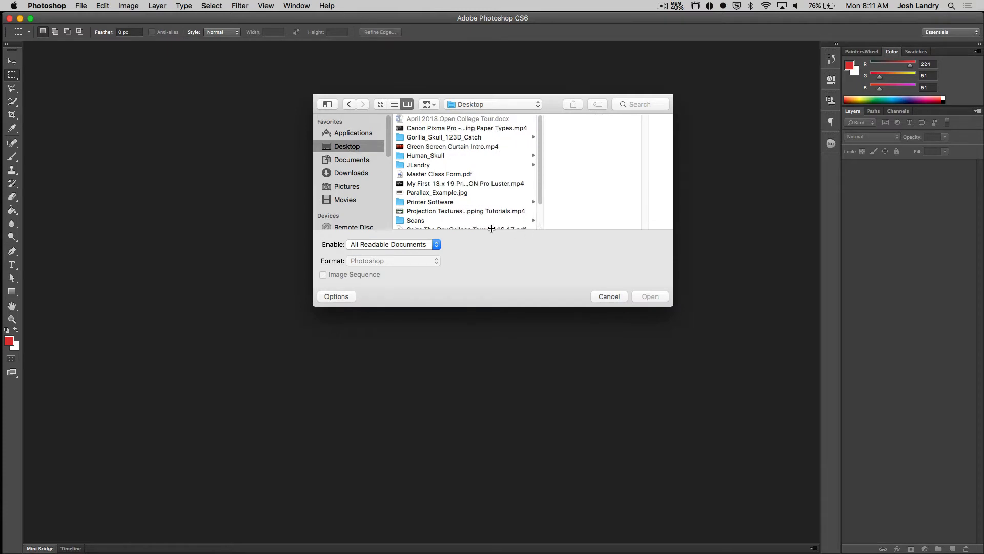
pyautogui.click(432, 192)
pyautogui.click(650, 296)
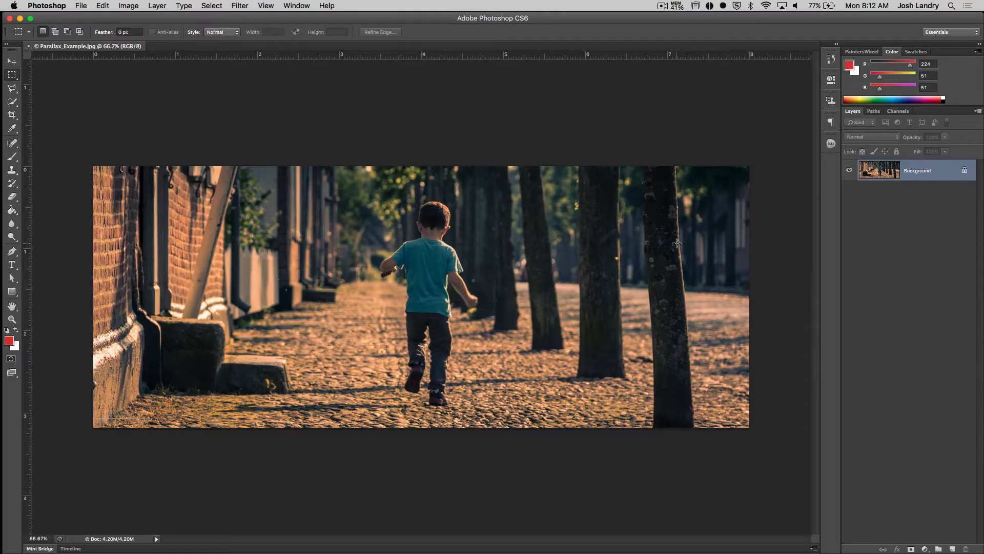
# - Duplicate the Background layer, hide the original, and rename the copy EDIT
pyautogui.press('super+j')
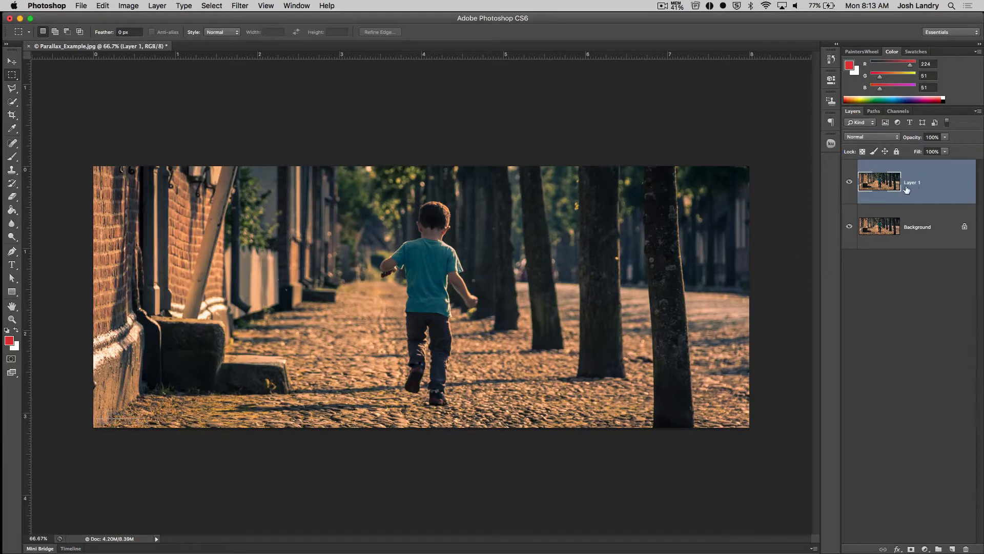
pyautogui.click(849, 228)
pyautogui.doubleClick(913, 183)
pyautogui.write('Bo')
pyautogui.press('Return')
# - Start saving the document under a new name, with Desktop as the location and Photoshop as the format
pyautogui.click(81, 5)
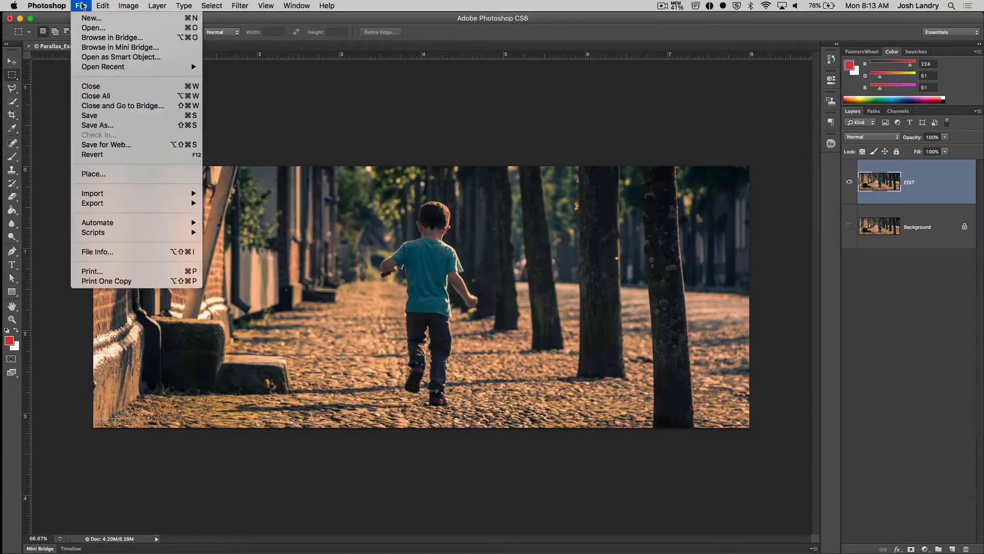
pyautogui.click(94, 126)
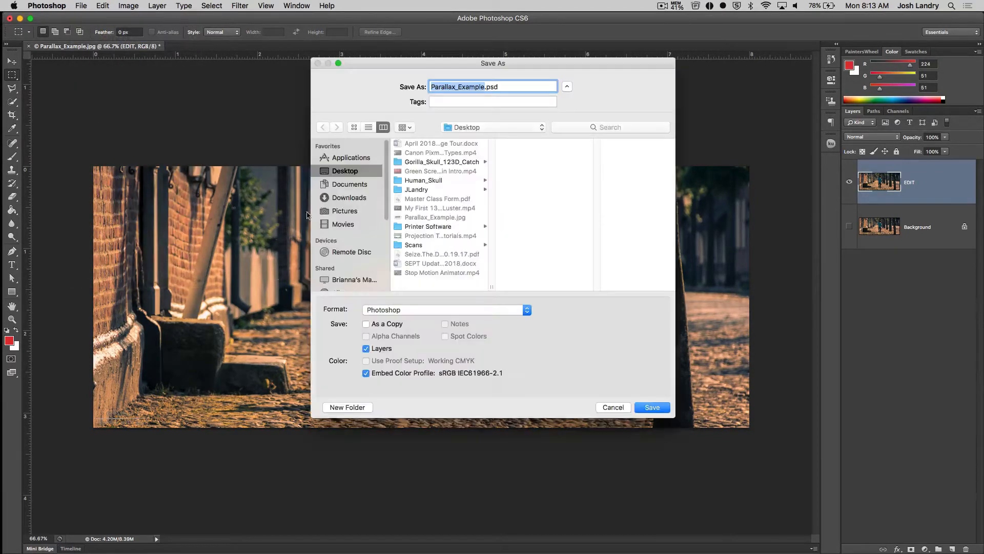
pyautogui.click(568, 86)
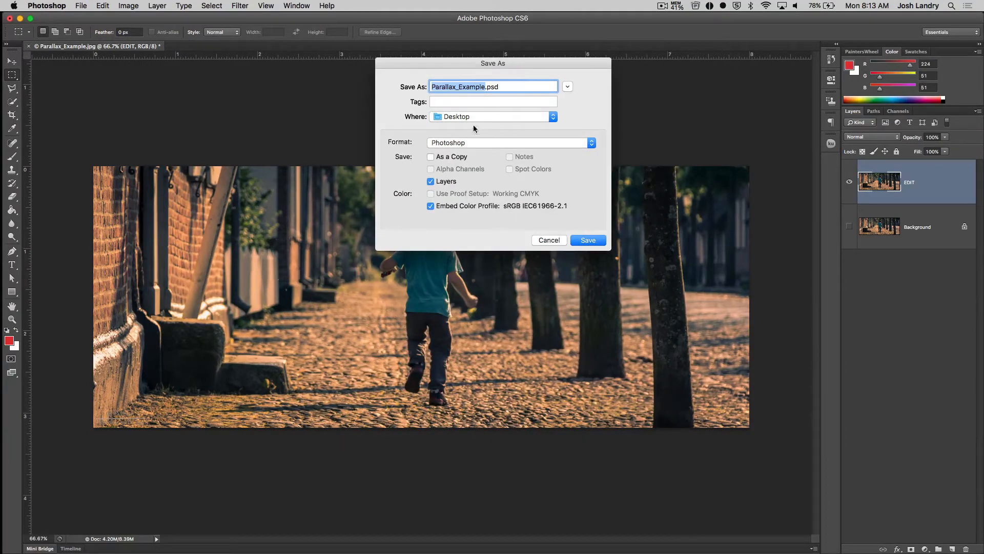
pyautogui.click(567, 87)
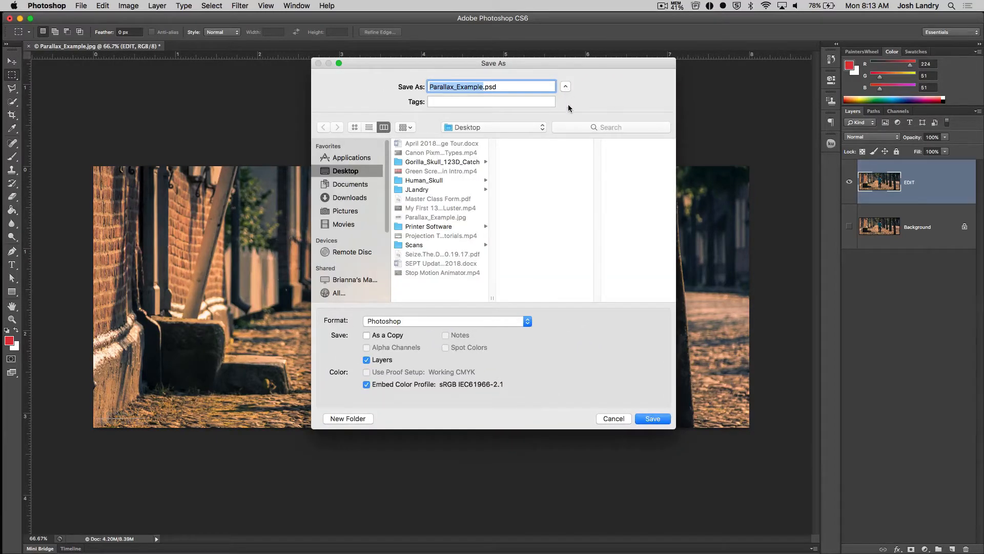
pyautogui.click(567, 87)
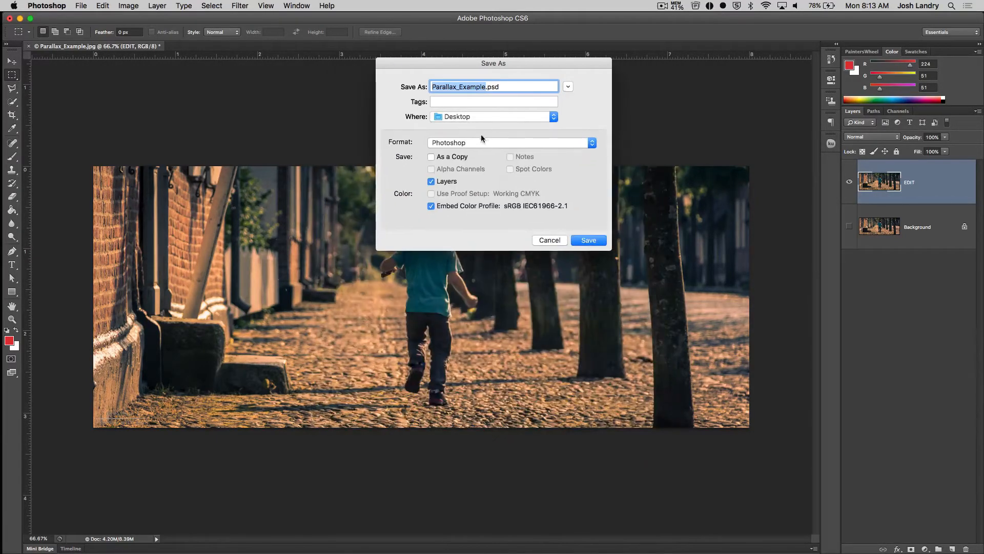
pyautogui.click(462, 118)
pyautogui.click(460, 116)
pyautogui.click(444, 143)
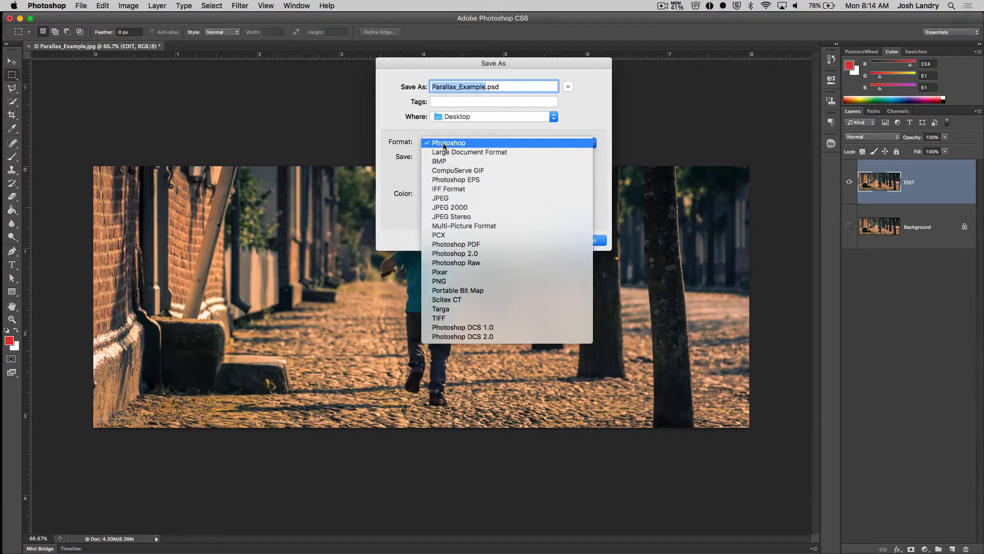
pyautogui.click(445, 143)
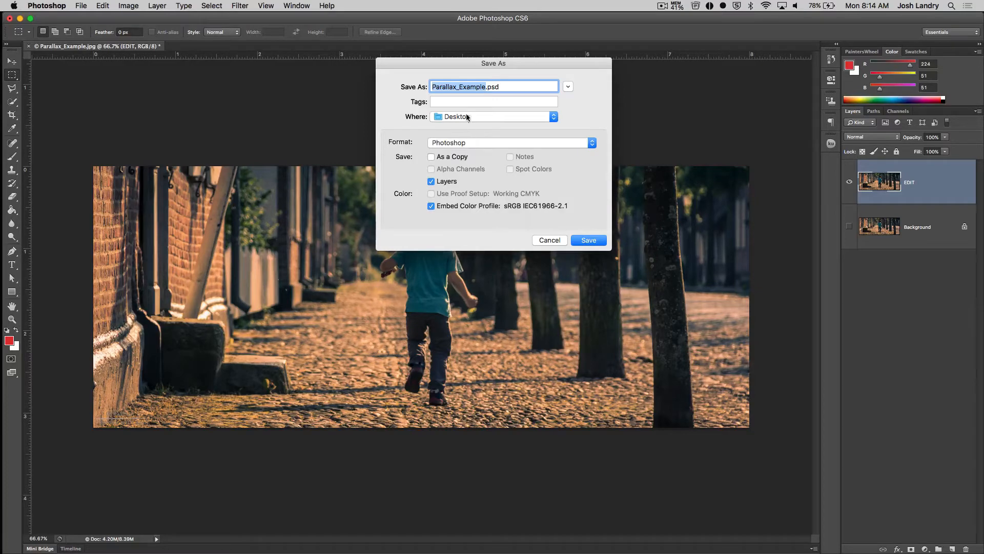
# - Change the file name to Parallax_Project.psd and save the document
pyautogui.click(485, 87)
pyautogui.press('BackSpace')
pyautogui.press('BackSpace')
pyautogui.press('BackSpace')
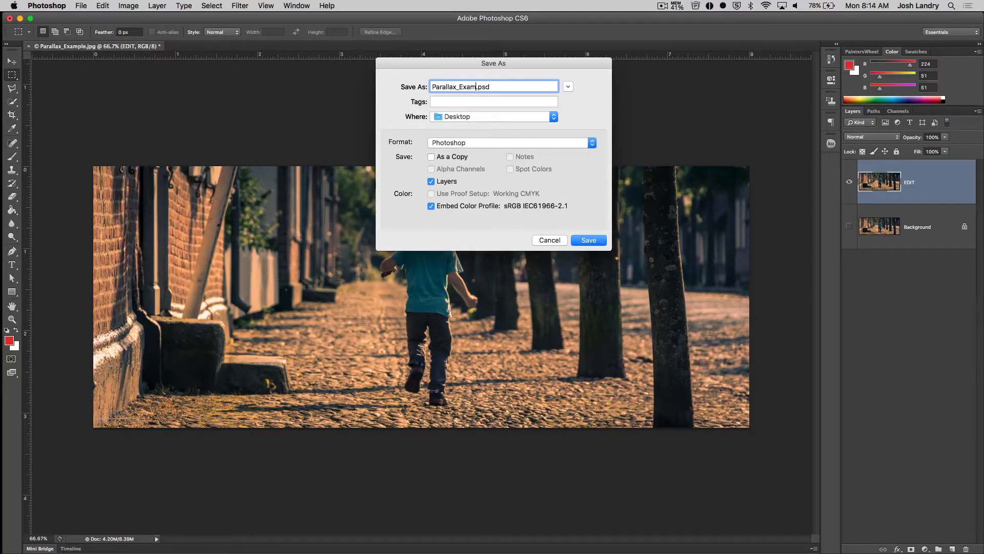
pyautogui.press('BackSpace')
pyautogui.press('BackSpace')
pyautogui.press('BackSpace')
pyautogui.press('BackSpace')
pyautogui.write('Project')
pyautogui.click(587, 241)
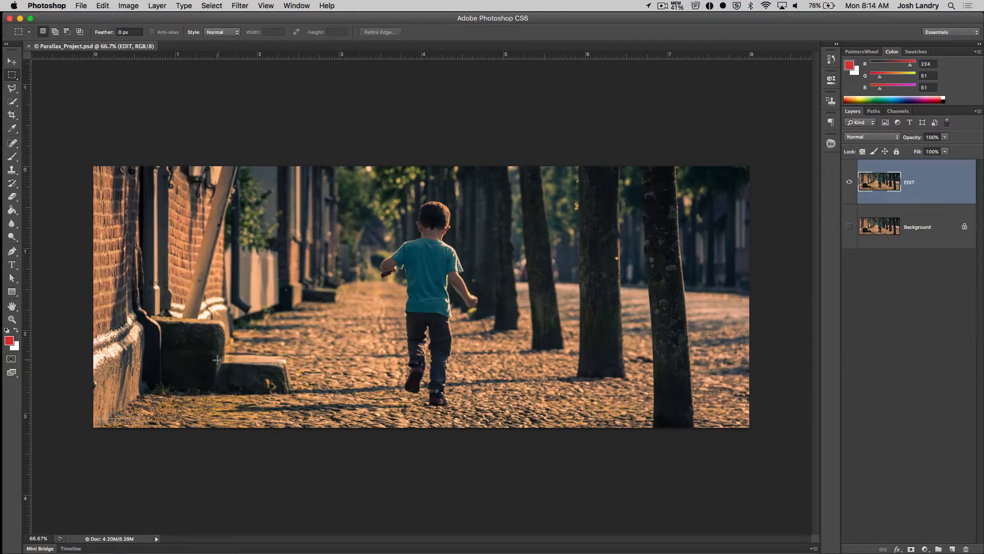
# - Examine the boy at several magnifications, from the T-shirt and arms up to the head and shoulders
pyautogui.scroll(5, 439, 243)
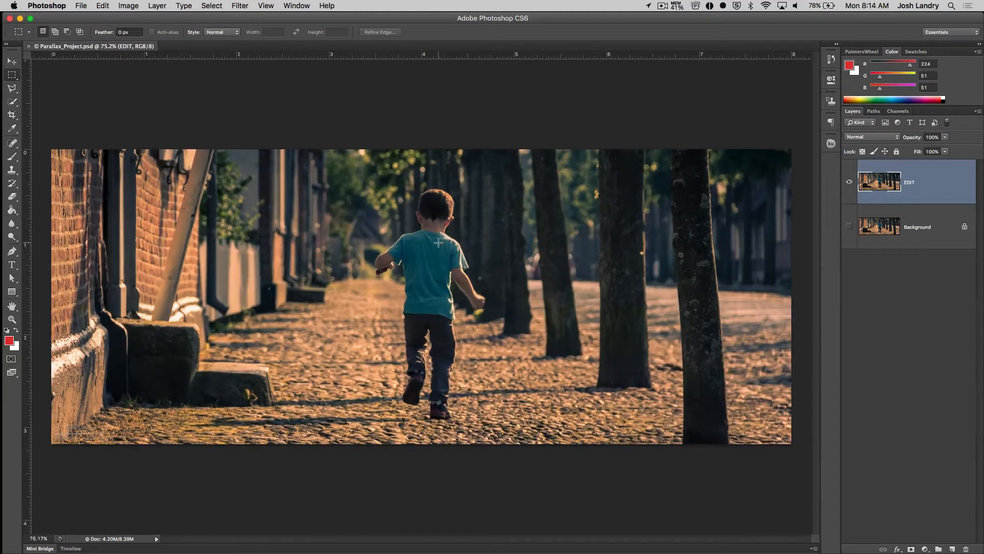
pyautogui.scroll(4, 438, 253)
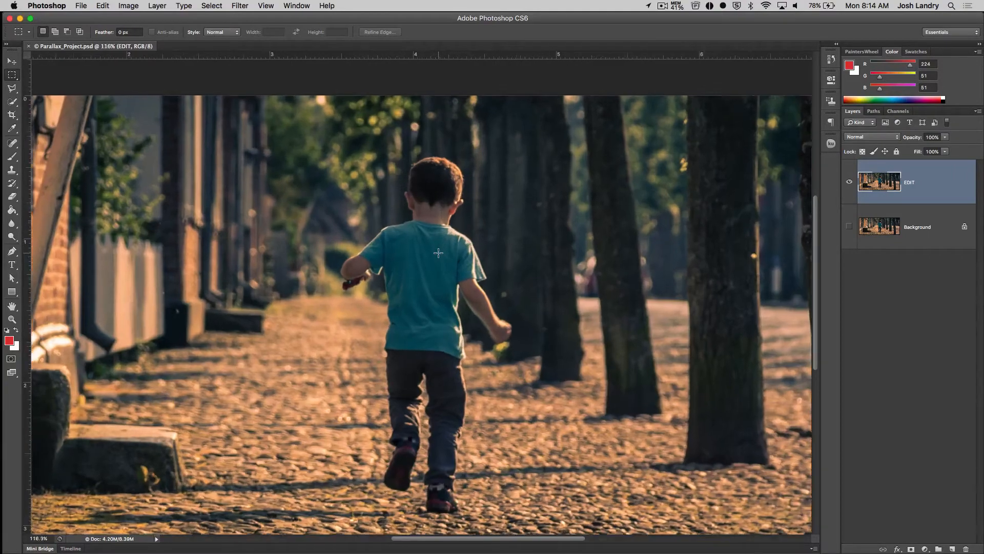
pyautogui.scroll(4, 439, 252)
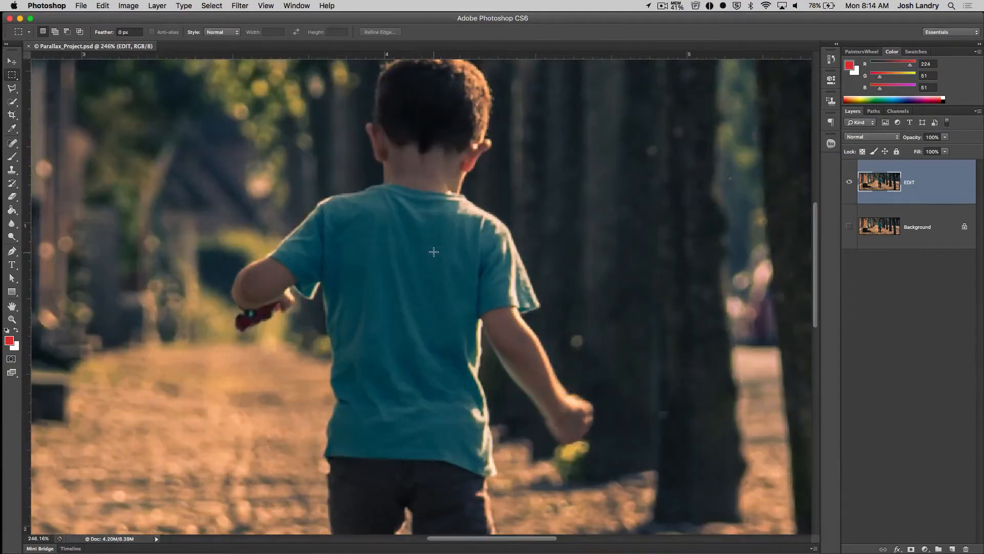
pyautogui.scroll(1, 434, 252)
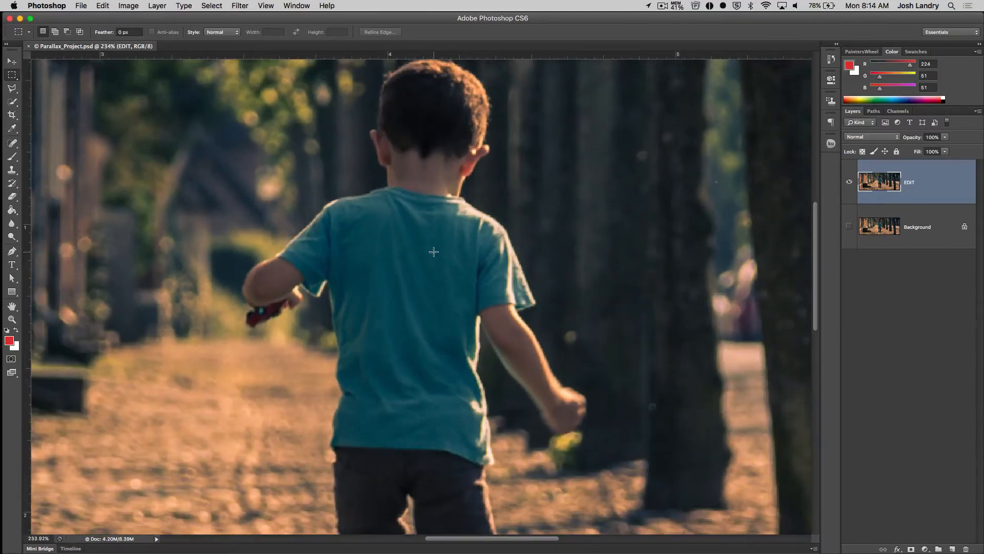
pyautogui.scroll(-2, 433, 251)
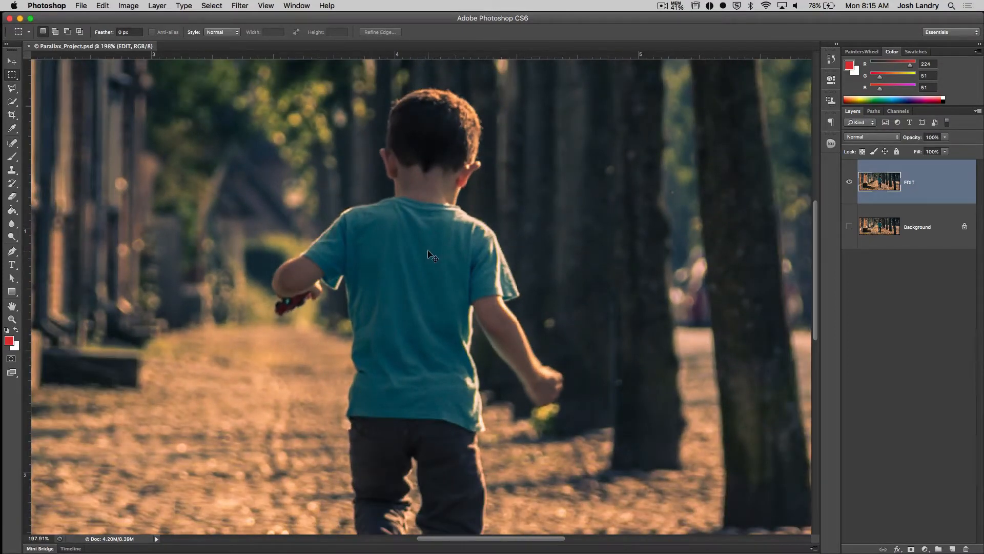
pyautogui.press('super+equal')
pyautogui.press('super+equal')
pyautogui.press('super+equal')
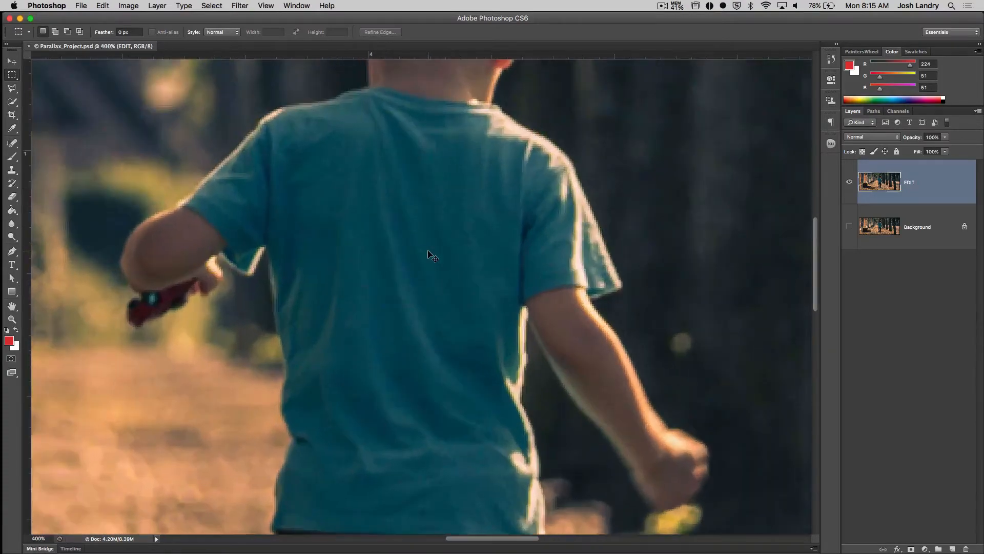
pyautogui.press('super+minus')
pyautogui.press('super+minus')
pyautogui.press('super+minus')
pyautogui.press('super+minus')
pyautogui.press('super+equal')
pyautogui.press('super+equal')
pyautogui.press('super+equal')
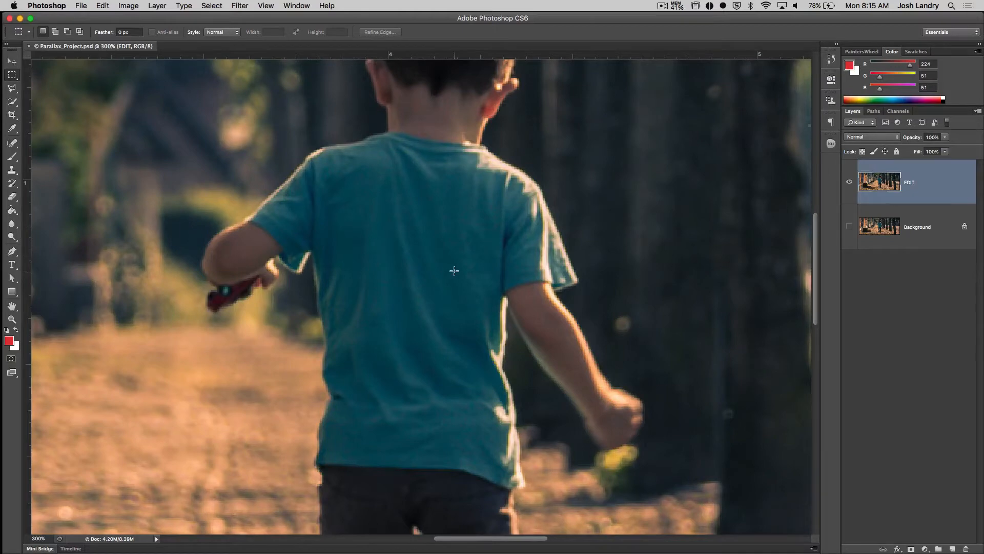
pyautogui.scroll(3, 455, 271)
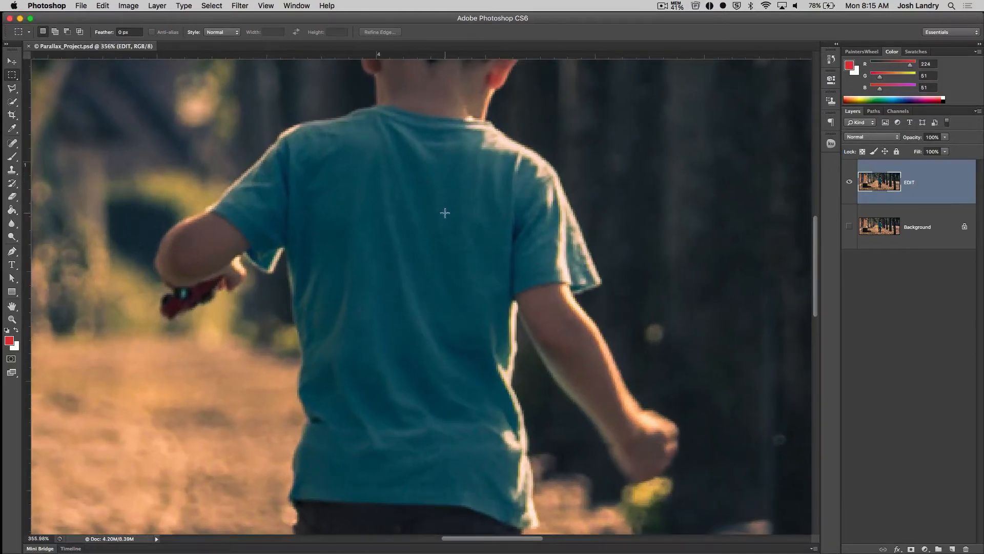
pyautogui.moveTo(448, 176); pyautogui.dragTo(451, 266)
pyautogui.scroll(3, 451, 266)
pyautogui.moveTo(418, 331); pyautogui.dragTo(453, 307)
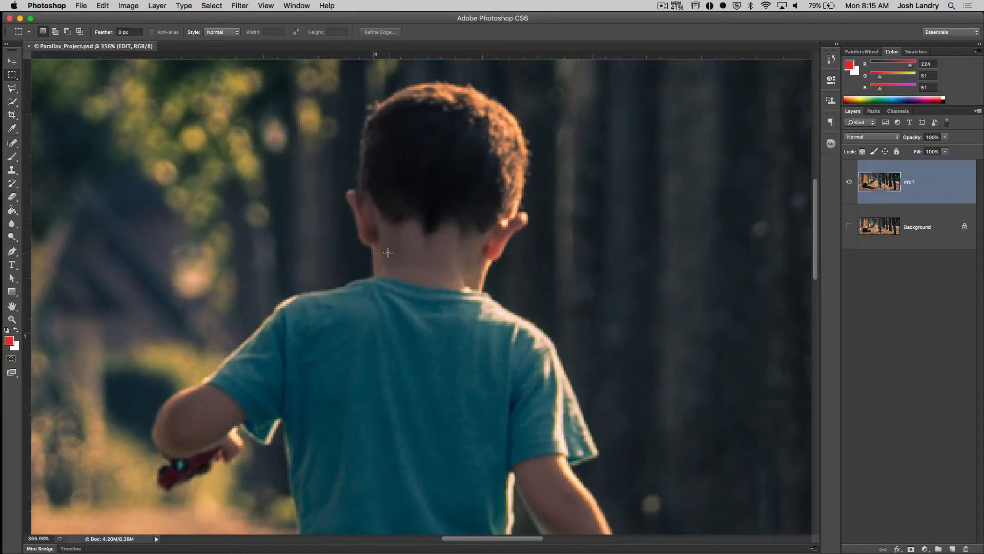
# - Choose the Brush tool with a hard round tip at 20 px and 100% hardness, comparing the soft and hard round presets
pyautogui.click(13, 157)
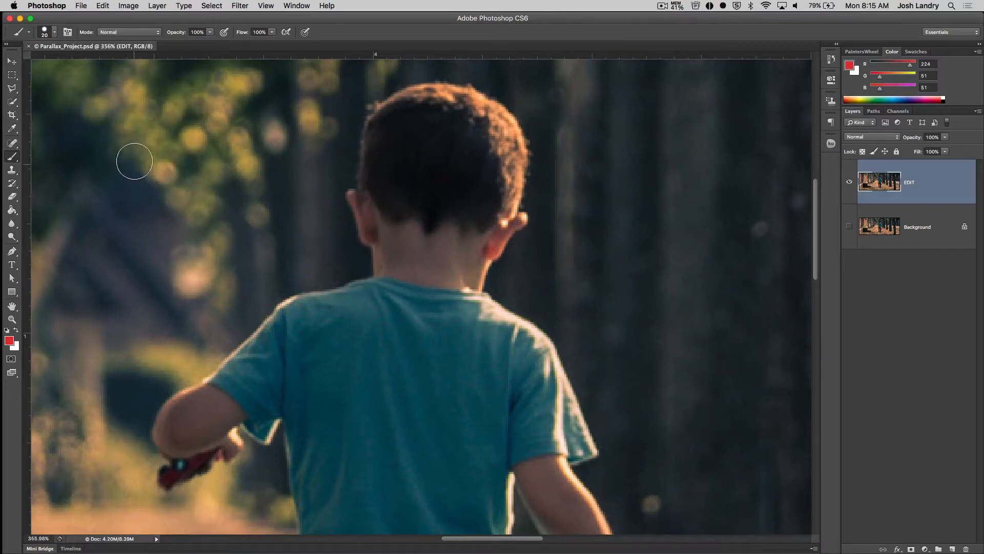
pyautogui.click(55, 34)
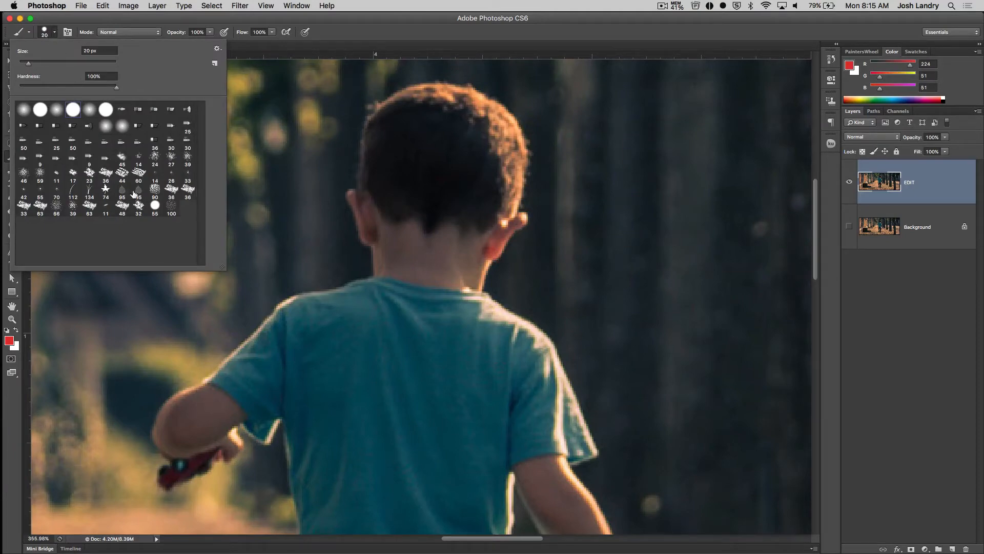
pyautogui.click(321, 21)
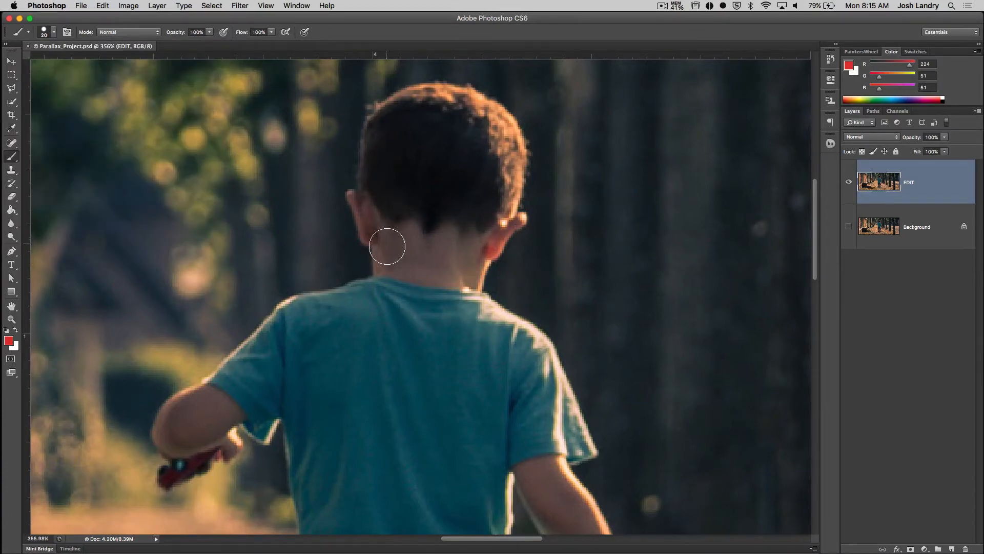
pyautogui.rightClick(402, 224)
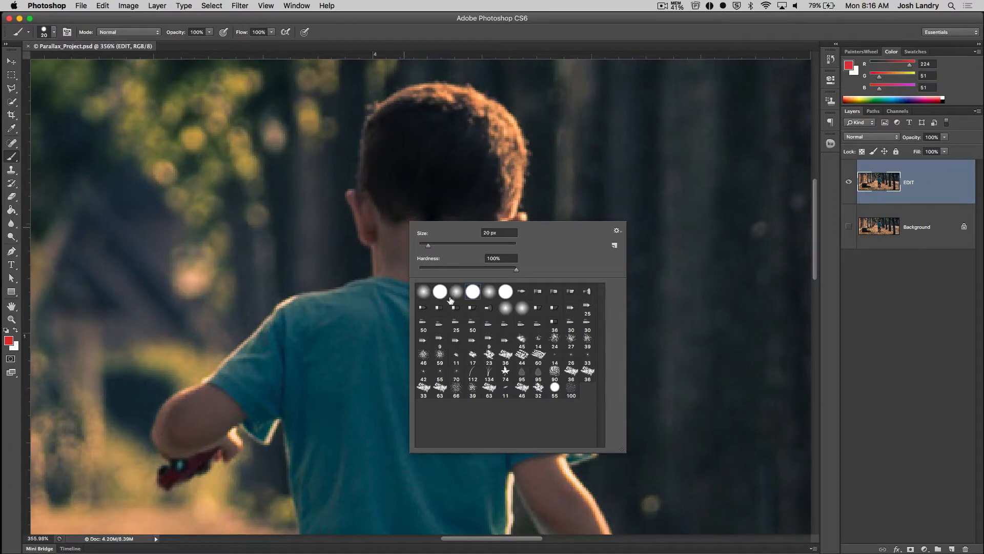
pyautogui.click(490, 292)
pyautogui.click(475, 293)
pyautogui.click(490, 294)
pyautogui.click(475, 295)
pyautogui.click(489, 293)
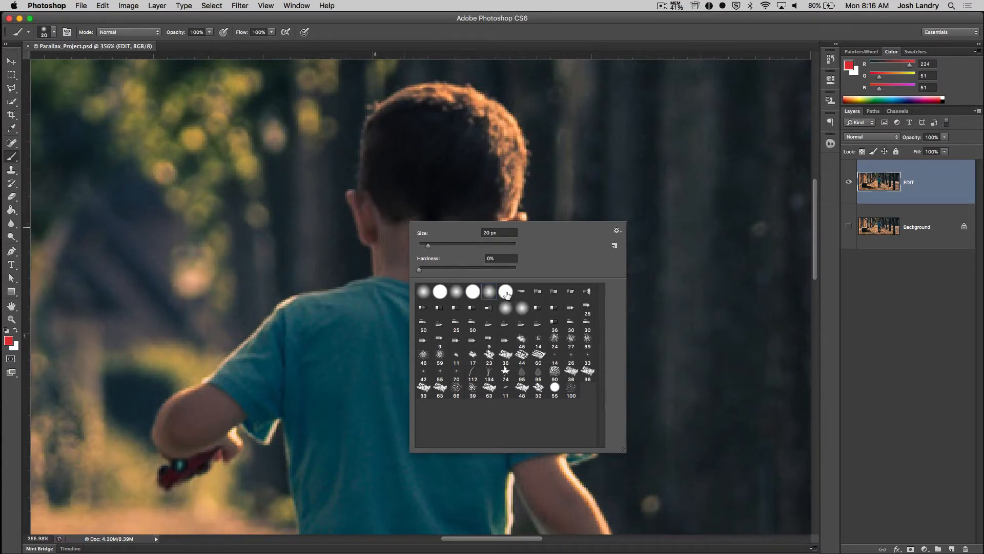
pyautogui.click(506, 292)
pyautogui.doubleClick(471, 293)
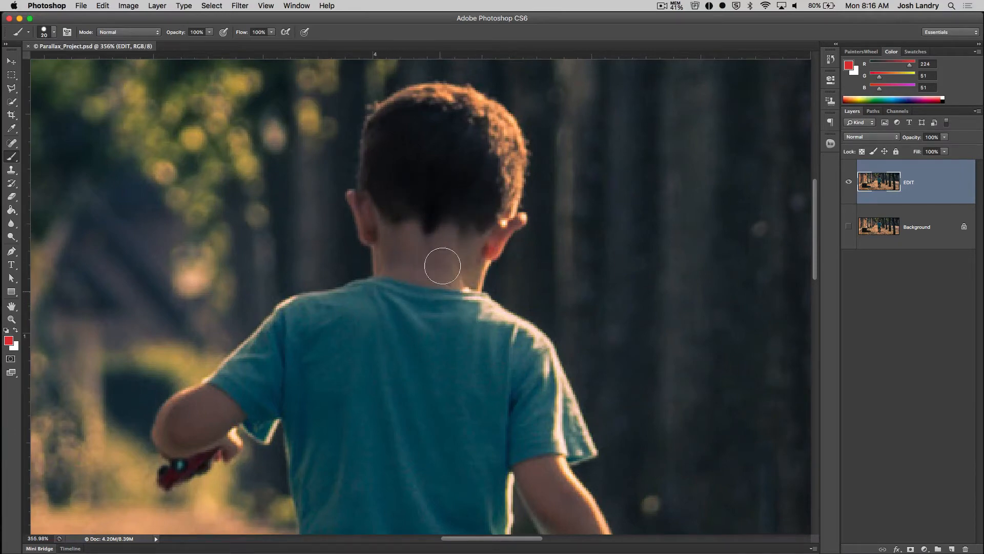
# - Try brush strokes over the boy's head and shirt in red and in light blue (RGB 31, 185, 224), undoing them
pyautogui.moveTo(424, 165)
pyautogui.mouseDown()
pyautogui.moveTo(429, 307)
pyautogui.moveTo(430, 281)
pyautogui.moveTo(401, 261)
pyautogui.moveTo(379, 347)
pyautogui.moveTo(314, 402)
pyautogui.mouseUp()
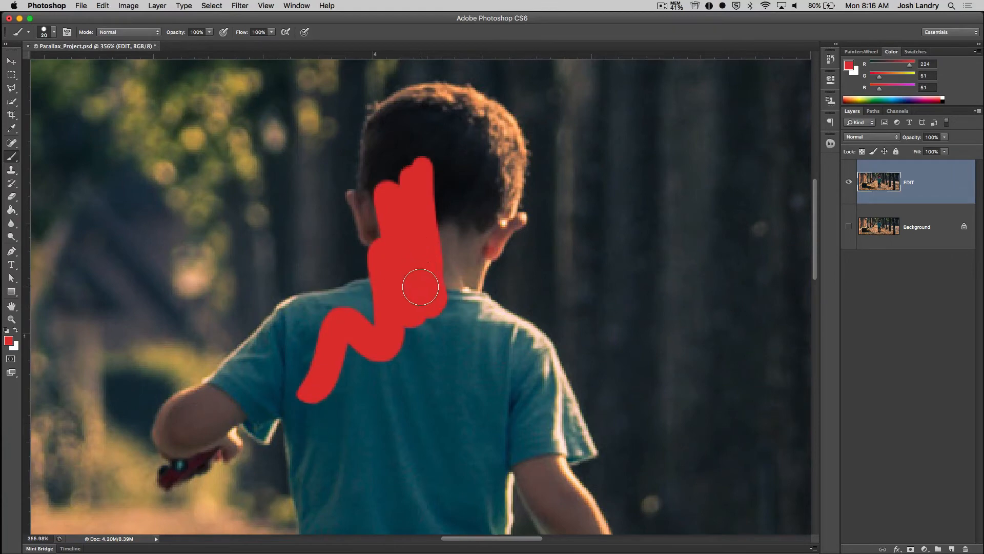
pyautogui.press('super+z')
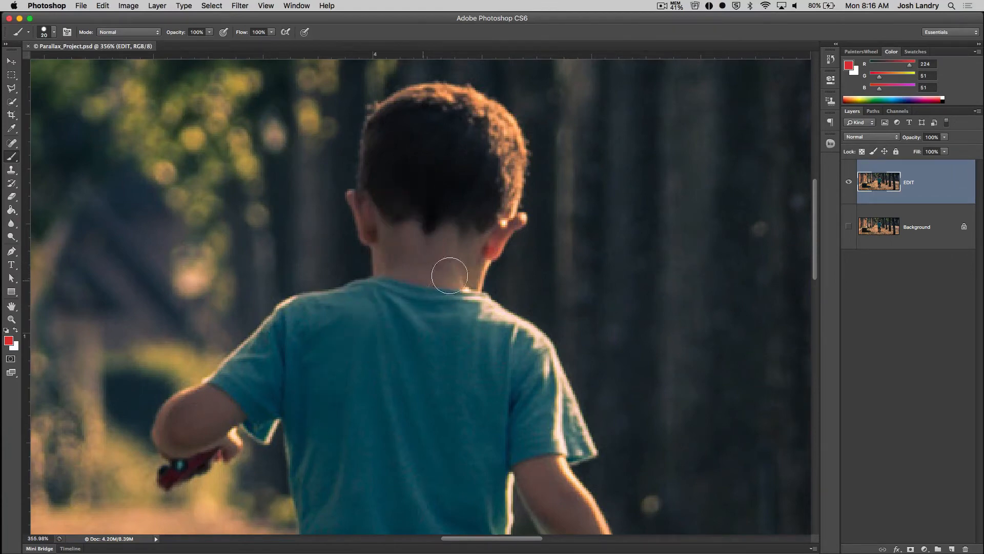
pyautogui.click(849, 65)
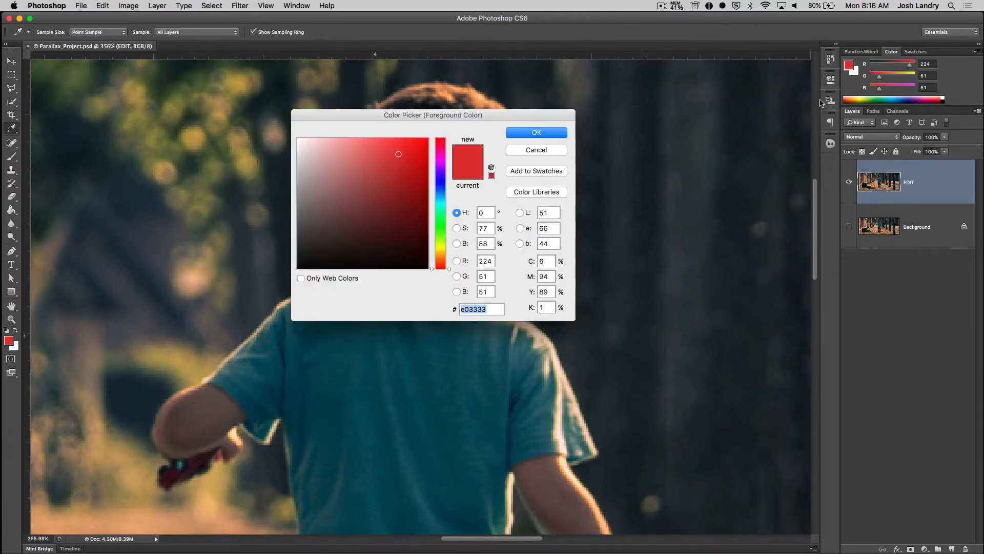
pyautogui.click(444, 201)
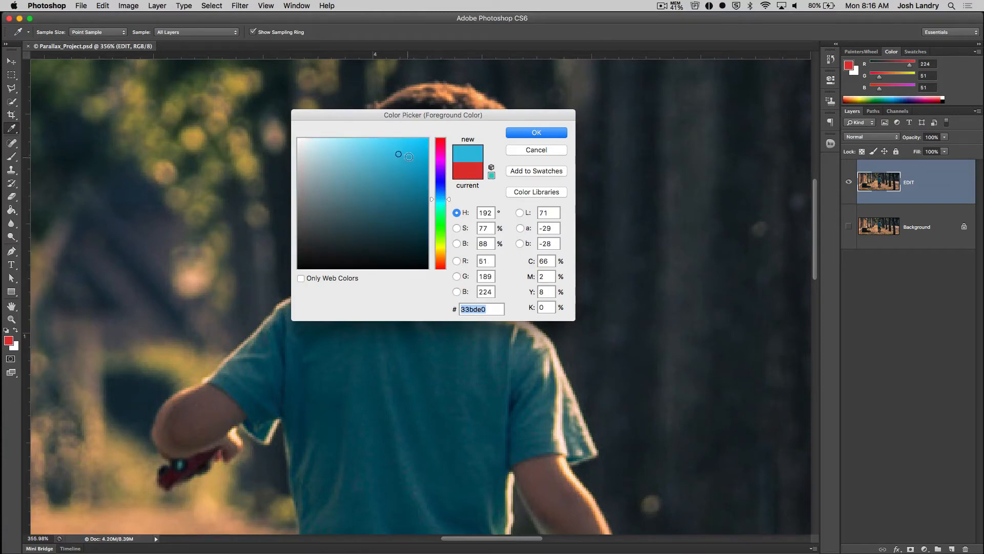
pyautogui.click(536, 132)
pyautogui.press('b')
pyautogui.moveTo(407, 154); pyautogui.dragTo(424, 307)
pyautogui.moveTo(410, 208)
pyautogui.mouseDown()
pyautogui.moveTo(391, 325)
pyautogui.moveTo(362, 355)
pyautogui.mouseUp()
pyautogui.press('super+z')
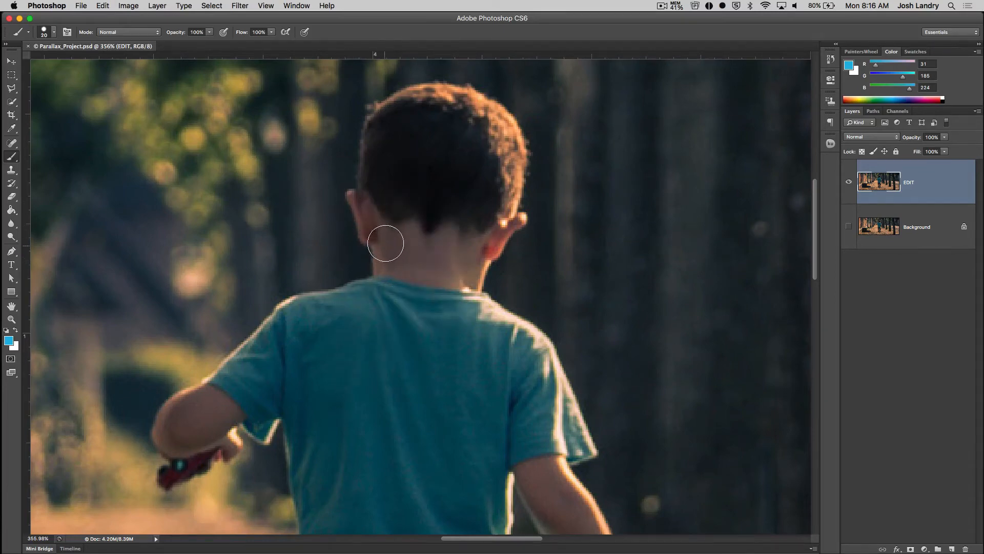
# - Reset the foreground and background colors to default black and white, and test and undo a black stroke on the boy's neck
pyautogui.click(848, 66)
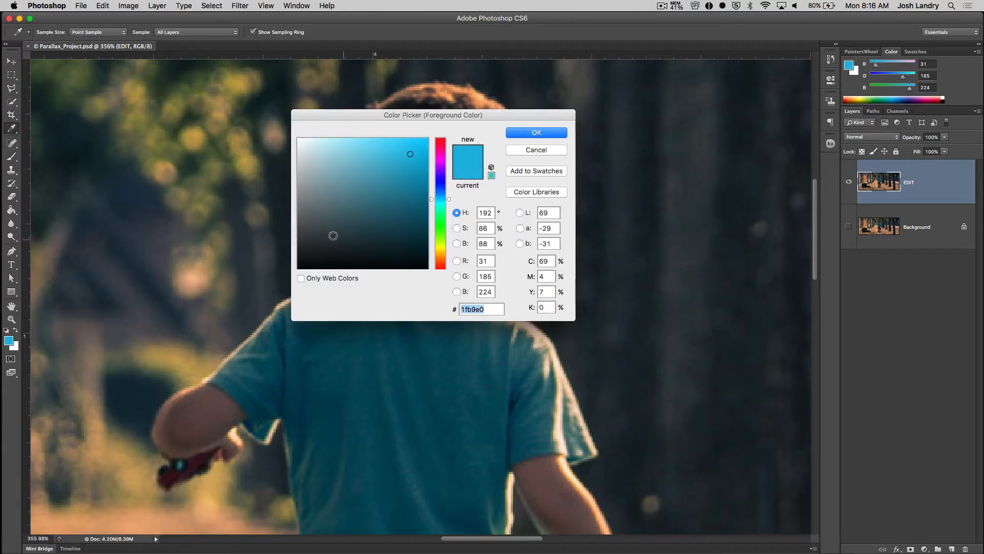
pyautogui.click(513, 150)
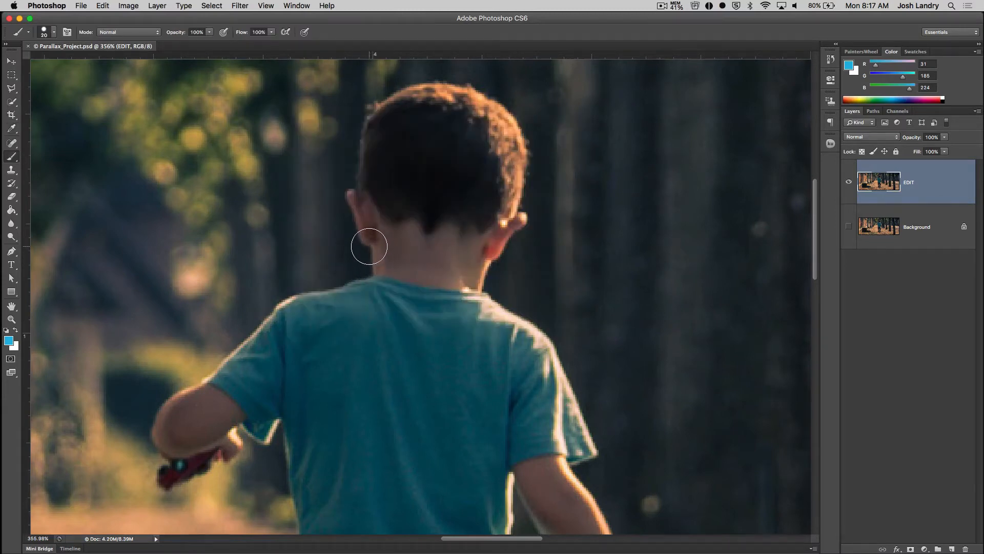
pyautogui.press('d')
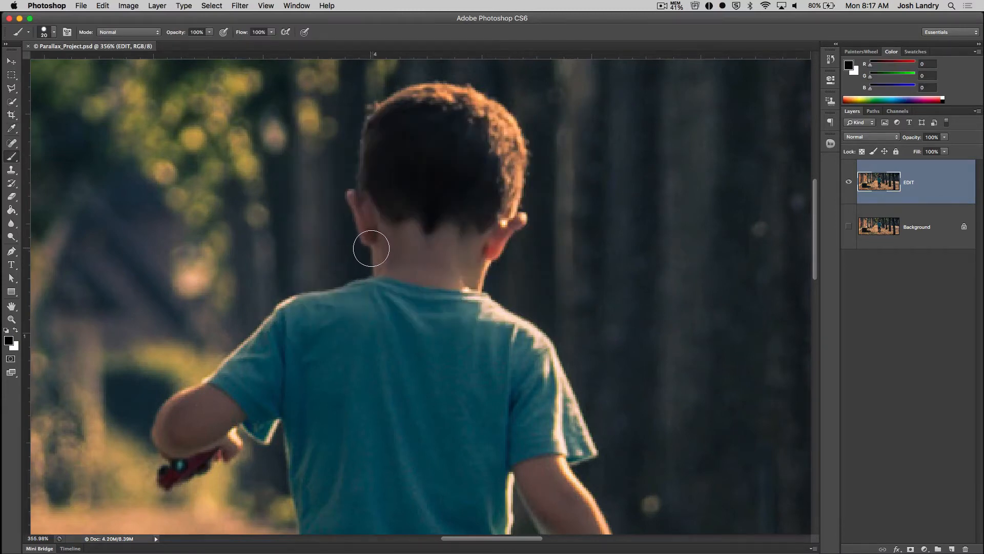
pyautogui.click(848, 65)
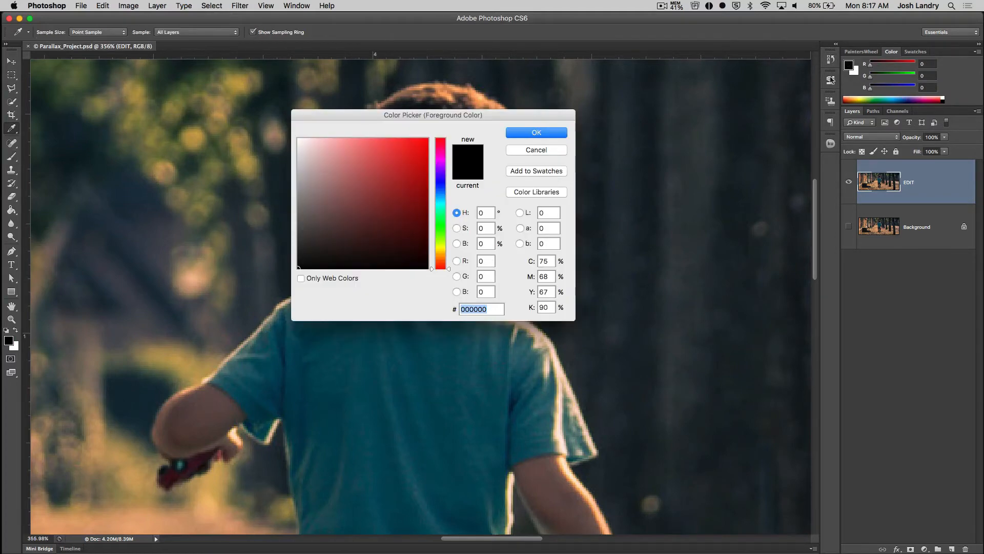
pyautogui.moveTo(355, 236); pyautogui.dragTo(290, 291)
pyautogui.click(514, 134)
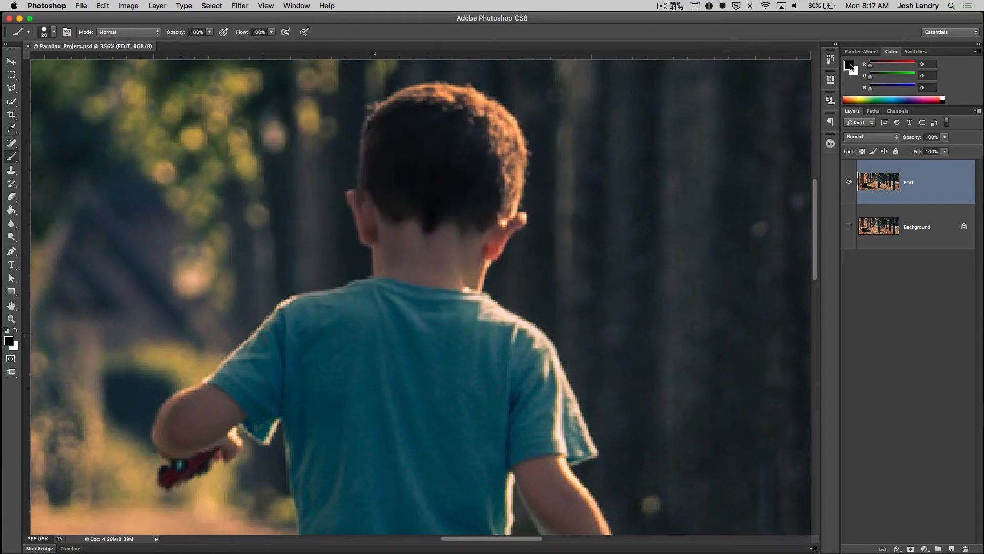
pyautogui.moveTo(397, 244)
pyautogui.mouseDown()
pyautogui.moveTo(409, 220)
pyautogui.moveTo(421, 232)
pyautogui.moveTo(417, 259)
pyautogui.moveTo(432, 237)
pyautogui.mouseUp()
pyautogui.hotkey('ctrl', 'z')
# - Enter Quick Mask mode and paint the mask in black over the boy's hair, neck and upper back
pyautogui.press('q')
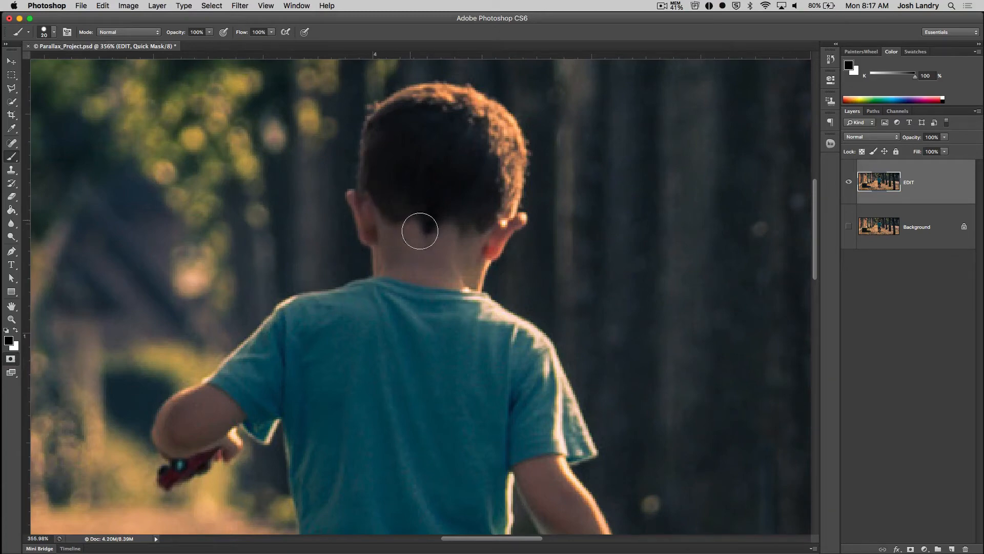
pyautogui.moveTo(425, 183)
pyautogui.mouseDown()
pyautogui.moveTo(431, 265)
pyautogui.moveTo(426, 176)
pyautogui.moveTo(438, 247)
pyautogui.moveTo(446, 193)
pyautogui.moveTo(454, 225)
pyautogui.moveTo(458, 162)
pyautogui.moveTo(473, 260)
pyautogui.moveTo(428, 216)
pyautogui.moveTo(415, 181)
pyautogui.moveTo(416, 263)
pyautogui.moveTo(397, 176)
pyautogui.moveTo(397, 294)
pyautogui.moveTo(387, 245)
pyautogui.moveTo(381, 207)
pyautogui.moveTo(418, 352)
pyautogui.moveTo(412, 275)
pyautogui.moveTo(426, 273)
pyautogui.moveTo(438, 378)
pyautogui.moveTo(446, 252)
pyautogui.moveTo(463, 330)
pyautogui.moveTo(459, 382)
pyautogui.moveTo(456, 269)
pyautogui.moveTo(421, 285)
pyautogui.moveTo(409, 333)
pyautogui.moveTo(404, 267)
pyautogui.moveTo(373, 381)
pyautogui.moveTo(393, 260)
pyautogui.moveTo(353, 335)
pyautogui.mouseUp()
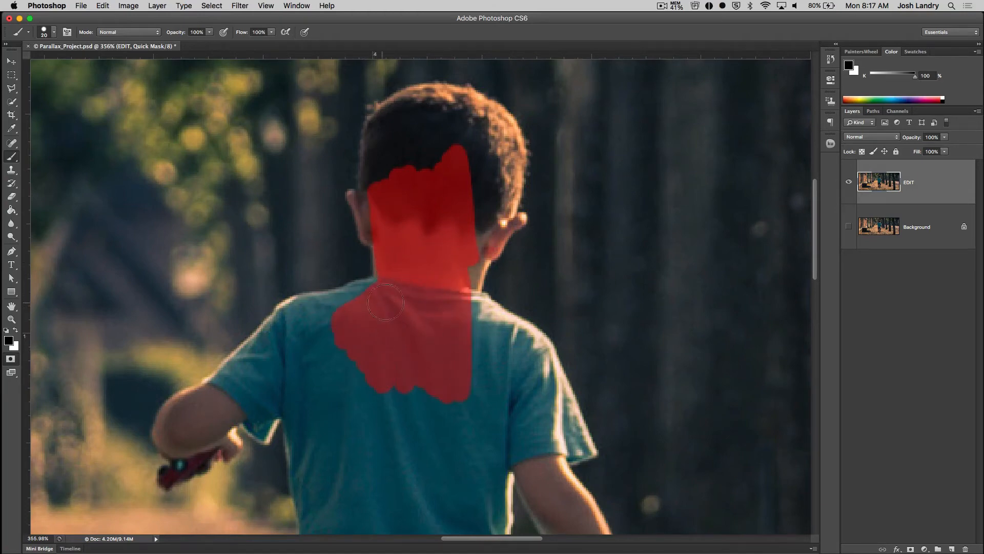
pyautogui.moveTo(472, 164)
pyautogui.mouseDown()
pyautogui.moveTo(453, 150)
pyautogui.moveTo(419, 154)
pyautogui.mouseUp()
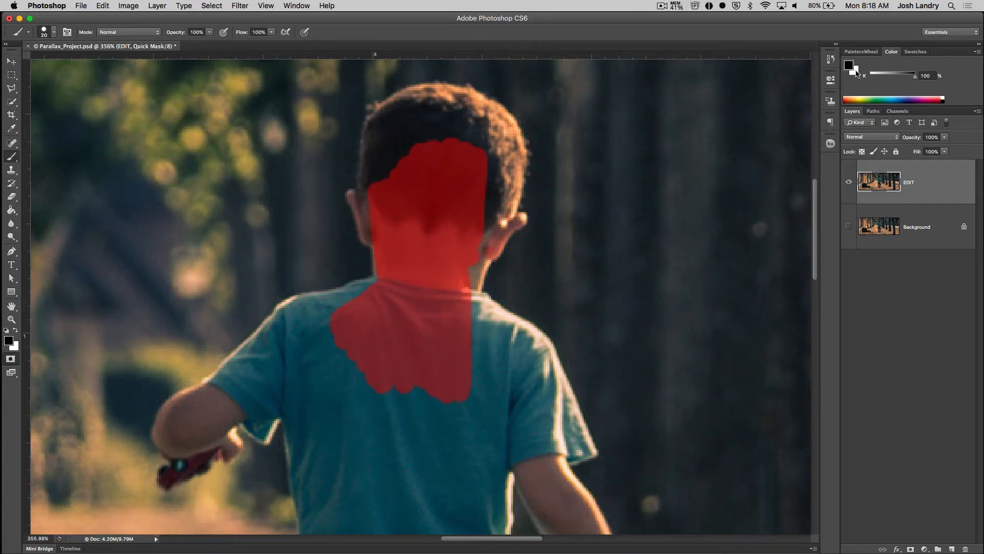
pyautogui.moveTo(487, 163)
pyautogui.mouseDown()
pyautogui.moveTo(460, 326)
pyautogui.moveTo(486, 186)
pyautogui.moveTo(491, 203)
pyautogui.moveTo(489, 155)
pyautogui.moveTo(426, 129)
pyautogui.moveTo(413, 146)
pyautogui.moveTo(386, 218)
pyautogui.moveTo(419, 271)
pyautogui.mouseUp()
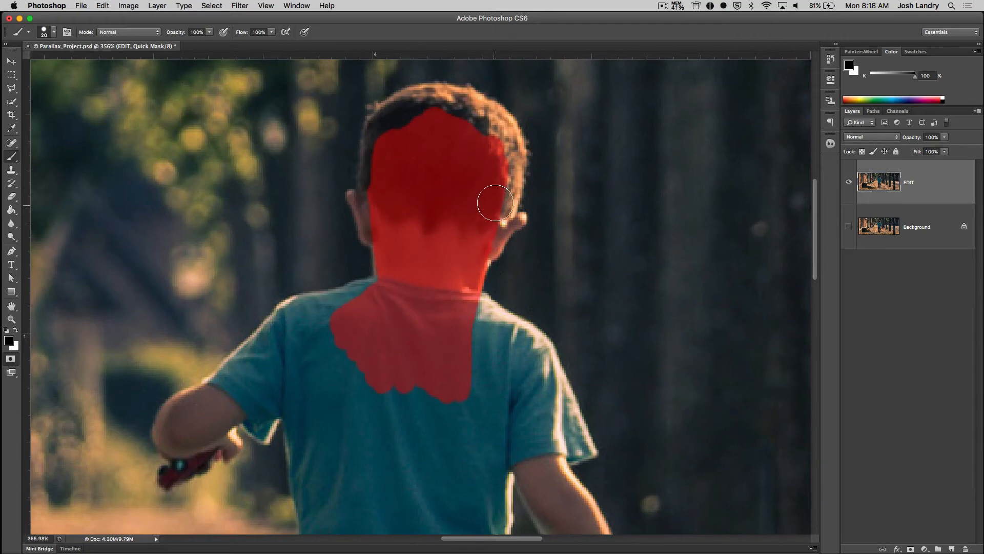
pyautogui.moveTo(492, 200)
pyautogui.mouseDown()
pyautogui.moveTo(489, 211)
pyautogui.moveTo(503, 158)
pyautogui.moveTo(481, 126)
pyautogui.moveTo(431, 110)
pyautogui.moveTo(406, 116)
pyautogui.moveTo(377, 186)
pyautogui.moveTo(379, 162)
pyautogui.moveTo(418, 103)
pyautogui.moveTo(472, 110)
pyautogui.moveTo(501, 162)
pyautogui.mouseUp()
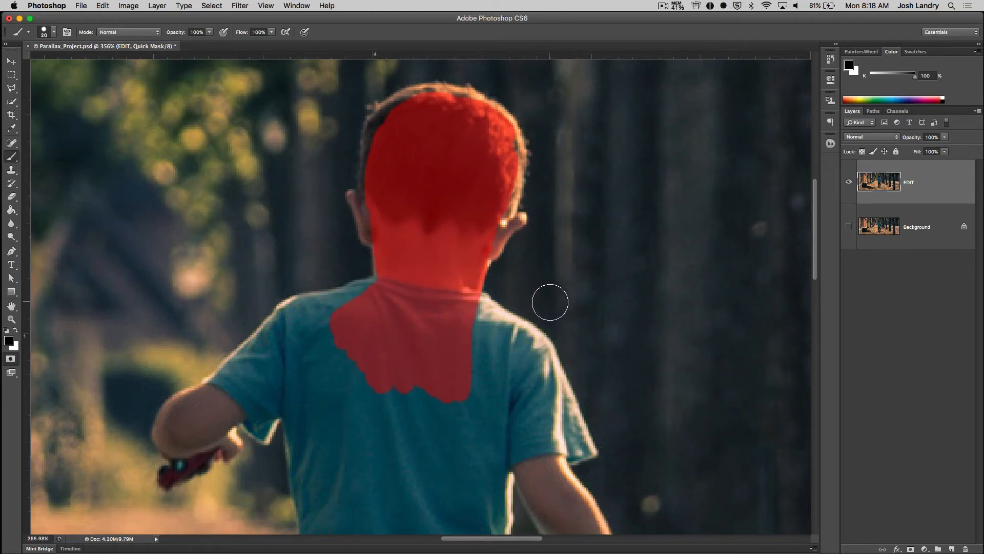
# - Reduce the brush to 9 px and mask the boy's right ear and the collar edge beside his neck
pyautogui.press('[')
pyautogui.press('[')
pyautogui.press('[')
pyautogui.press('[')
pyautogui.moveTo(474, 314); pyautogui.dragTo(475, 297)
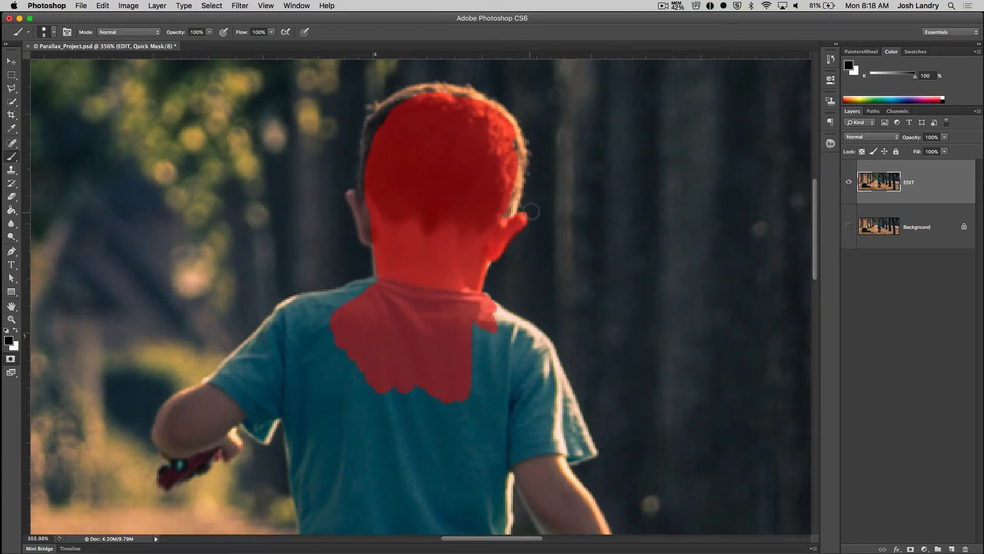
# - Enlarge the brush to 30 px and extend the mask over the boy's right shoulder, sleeve and back, spilling past the sleeve edge
pyautogui.press(']')
pyautogui.press(']')
pyautogui.press(']')
pyautogui.moveTo(506, 313)
pyautogui.mouseDown()
pyautogui.moveTo(505, 361)
pyautogui.moveTo(492, 332)
pyautogui.moveTo(510, 339)
pyautogui.moveTo(478, 317)
pyautogui.moveTo(525, 343)
pyautogui.moveTo(570, 427)
pyautogui.moveTo(460, 365)
pyautogui.moveTo(432, 387)
pyautogui.moveTo(429, 408)
pyautogui.moveTo(472, 305)
pyautogui.mouseUp()
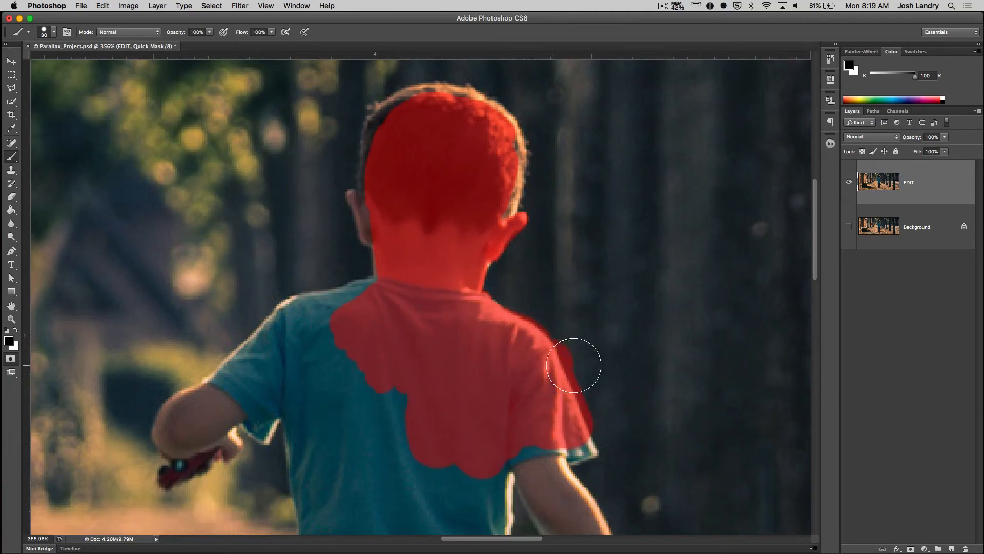
pyautogui.moveTo(578, 356); pyautogui.dragTo(568, 374)
# - Write the word BLACK in the mask over the dark trees beside the boy's head with a 9 px brush
pyautogui.press('[')
pyautogui.press('[')
pyautogui.press('[')
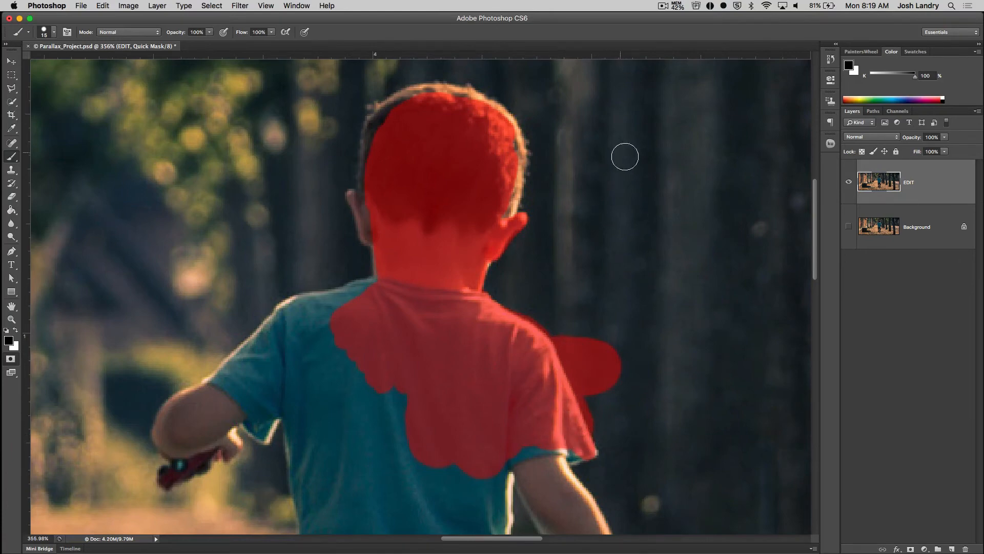
pyautogui.moveTo(609, 142)
pyautogui.mouseDown()
pyautogui.moveTo(596, 139)
pyautogui.moveTo(656, 147)
pyautogui.moveTo(675, 175)
pyautogui.moveTo(706, 101)
pyautogui.mouseUp()
pyautogui.moveTo(705, 101); pyautogui.dragTo(734, 155)
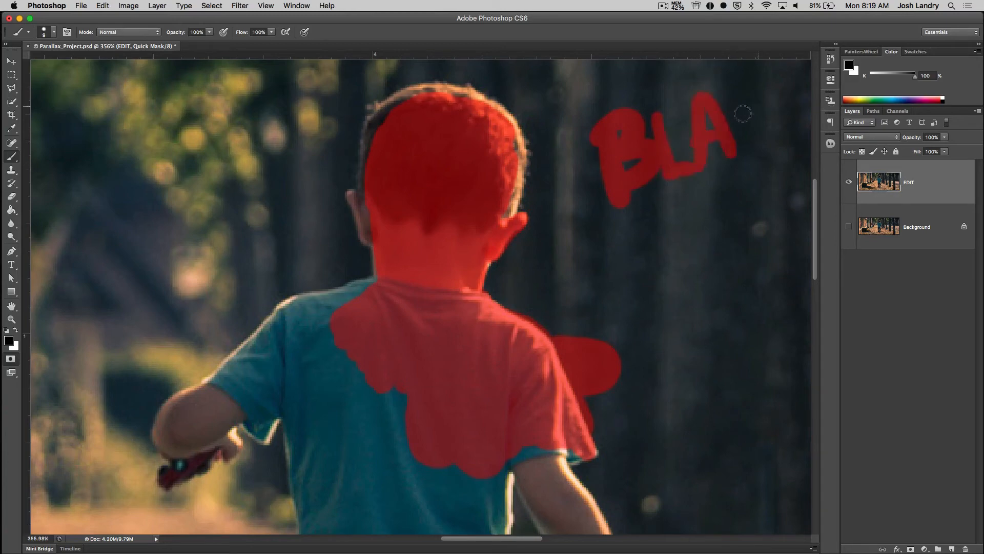
pyautogui.moveTo(769, 111); pyautogui.dragTo(769, 153)
pyautogui.moveTo(761, 96); pyautogui.dragTo(759, 153)
pyautogui.moveTo(792, 113); pyautogui.dragTo(803, 138)
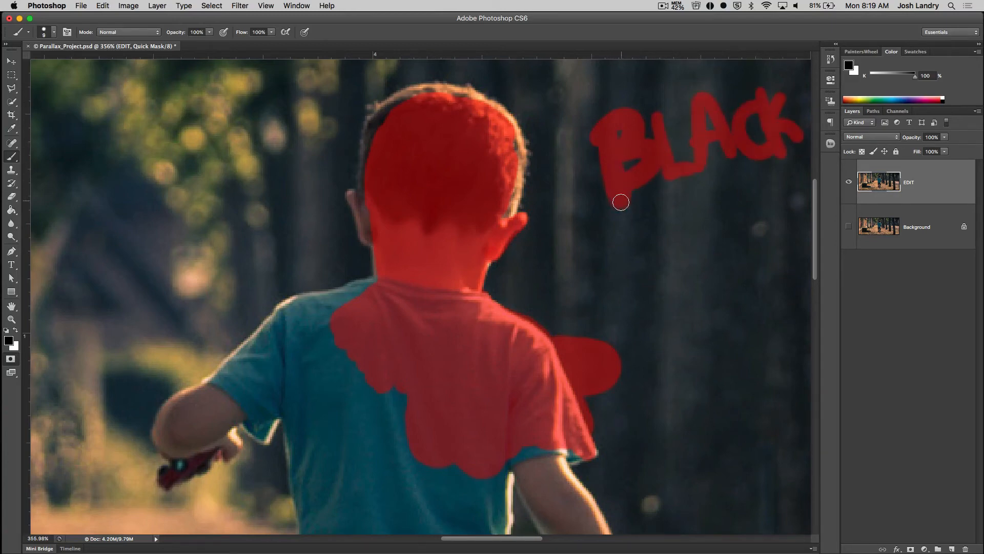
# - Set the foreground color to white (ffffff) and erase the word BLACK from the mask with an enlarged brush
pyautogui.click(849, 67)
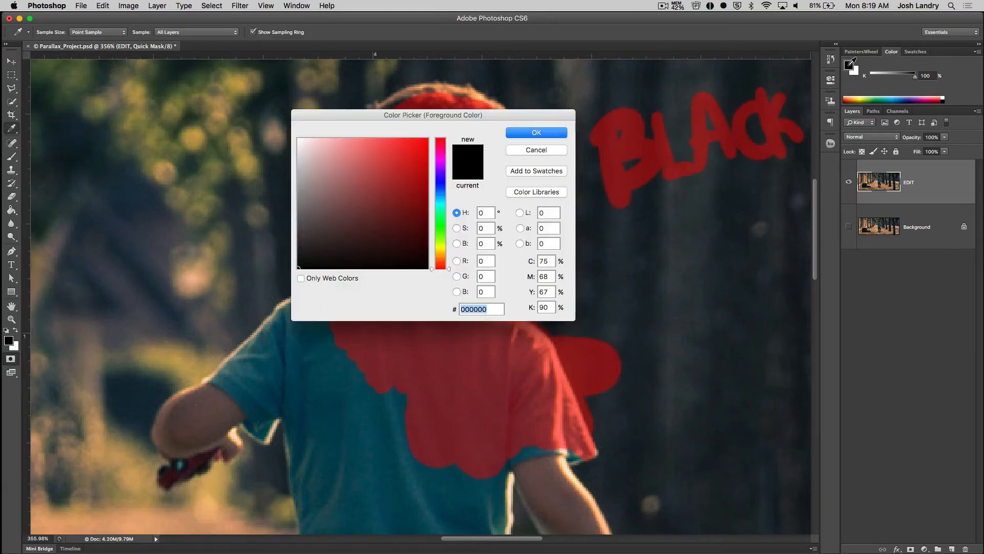
pyautogui.write('ffffff')
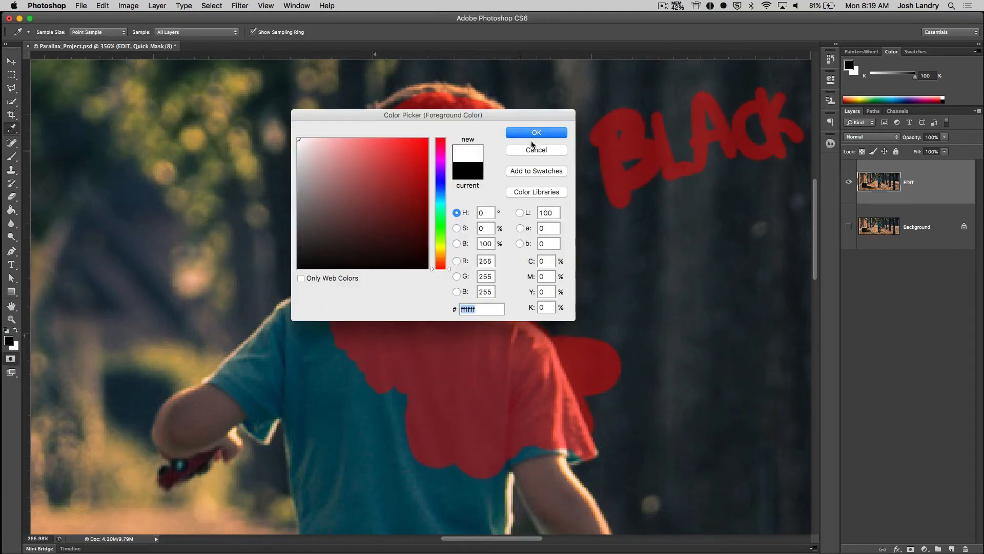
pyautogui.click(526, 132)
pyautogui.moveTo(636, 178)
pyautogui.mouseDown()
pyautogui.moveTo(637, 114)
pyautogui.moveTo(767, 140)
pyautogui.moveTo(771, 94)
pyautogui.mouseUp()
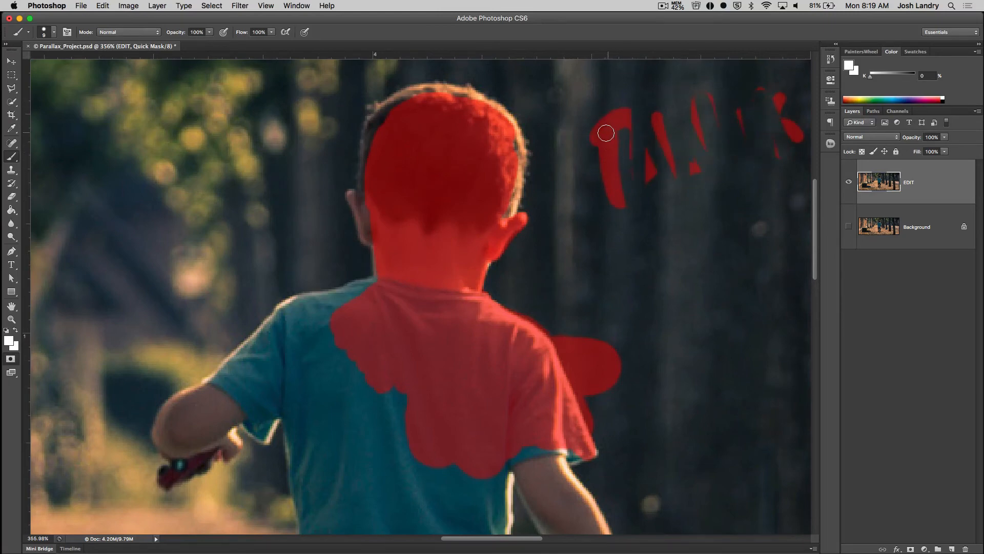
pyautogui.press(']')
pyautogui.press(']')
pyautogui.press(']')
pyautogui.moveTo(606, 132)
pyautogui.mouseDown()
pyautogui.moveTo(607, 101)
pyautogui.moveTo(620, 225)
pyautogui.moveTo(658, 104)
pyautogui.moveTo(711, 114)
pyautogui.moveTo(787, 170)
pyautogui.moveTo(776, 114)
pyautogui.mouseUp()
# - Set the foreground color to black (000000) and paint a solid mask patch over the dark trees beside the boy's head
pyautogui.click(847, 65)
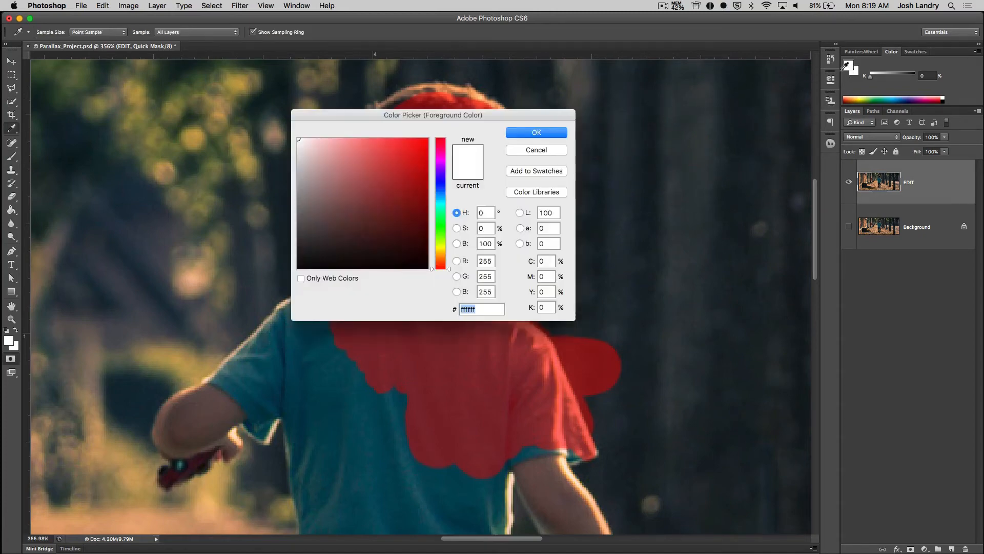
pyautogui.moveTo(337, 259); pyautogui.dragTo(297, 267)
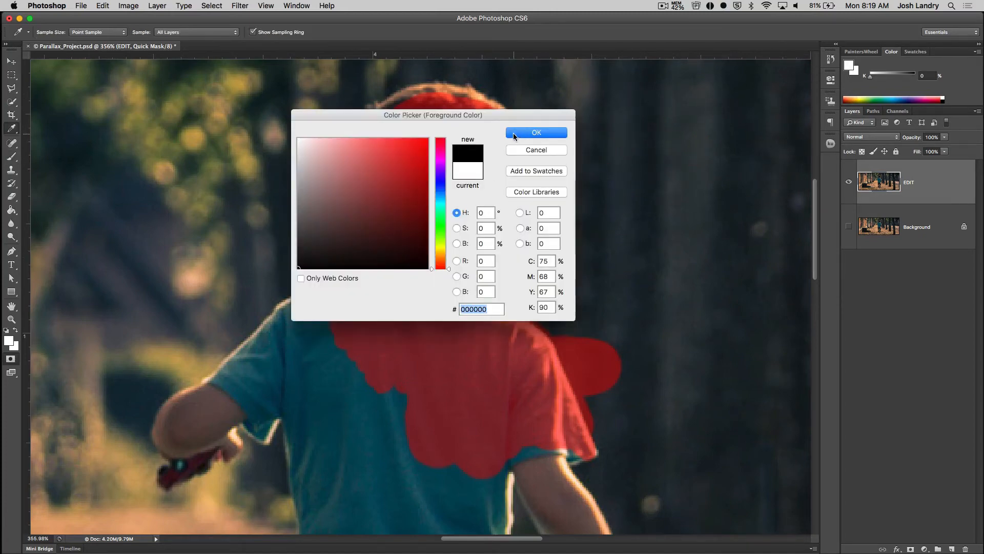
pyautogui.click(514, 134)
pyautogui.moveTo(613, 256)
pyautogui.mouseDown()
pyautogui.moveTo(600, 173)
pyautogui.moveTo(641, 233)
pyautogui.moveTo(664, 164)
pyautogui.moveTo(707, 215)
pyautogui.mouseUp()
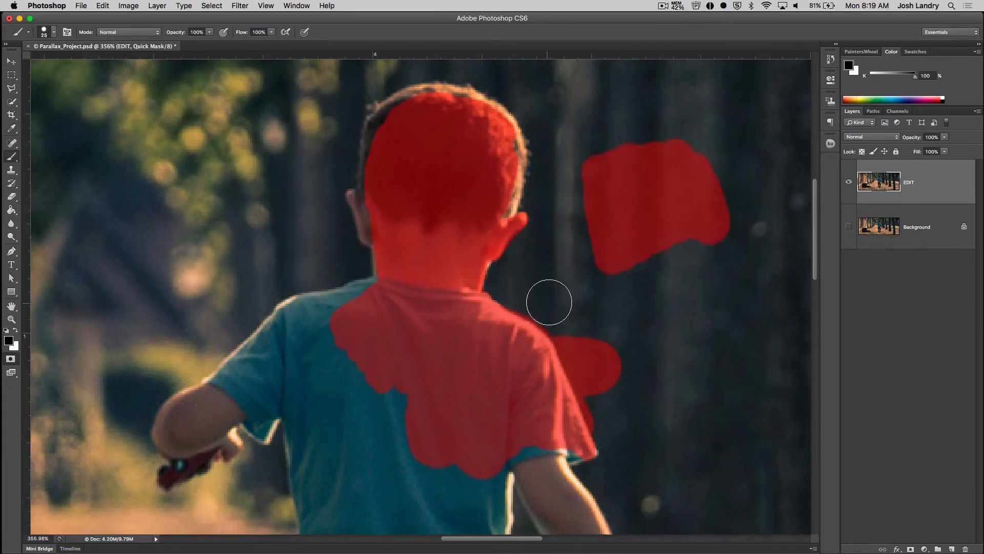
# - Swap the foreground and background colors to white and back to black, and extend the mask patch on the trees downward
pyautogui.press('x')
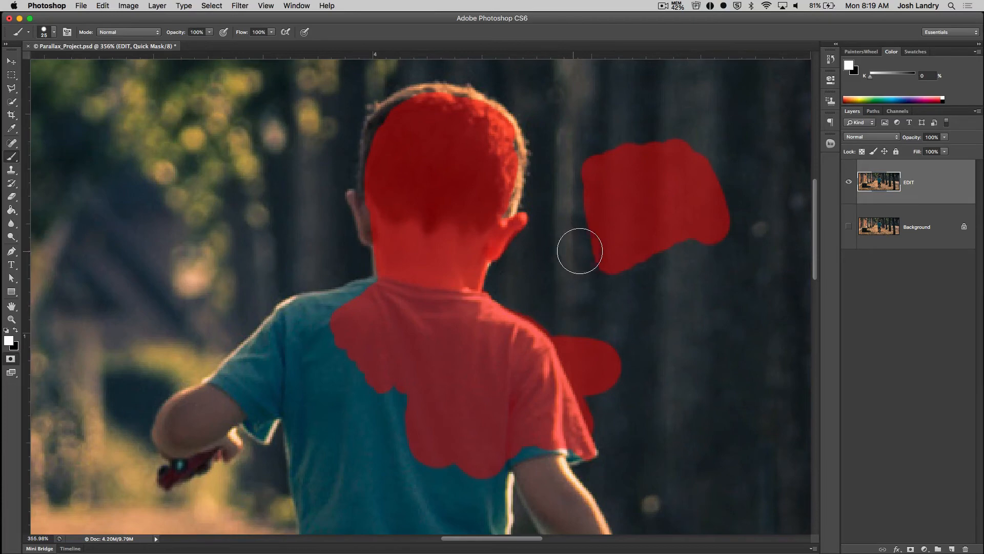
pyautogui.press('x')
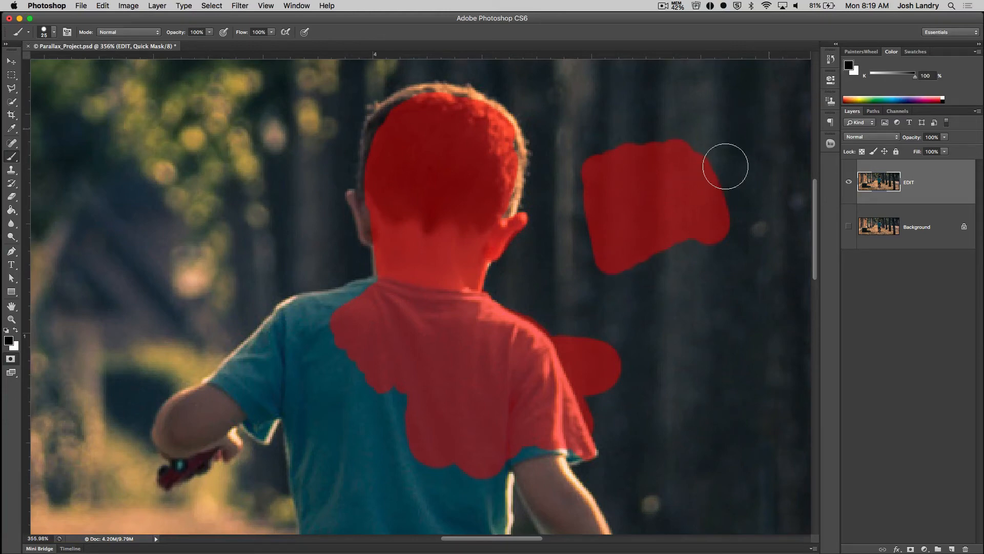
pyautogui.moveTo(725, 166)
pyautogui.mouseDown()
pyautogui.moveTo(672, 170)
pyautogui.moveTo(641, 270)
pyautogui.moveTo(653, 224)
pyautogui.moveTo(679, 217)
pyautogui.moveTo(729, 288)
pyautogui.mouseUp()
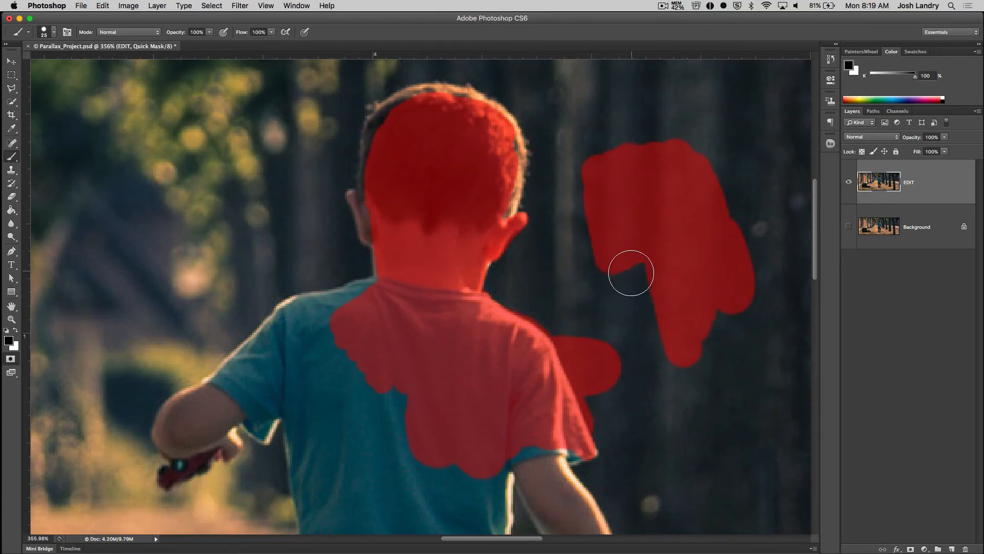
# - Erase the mask patch on the trees and the spill beside the boy's right shoulder in white, reducing the brush to 9 px
pyautogui.press('x')
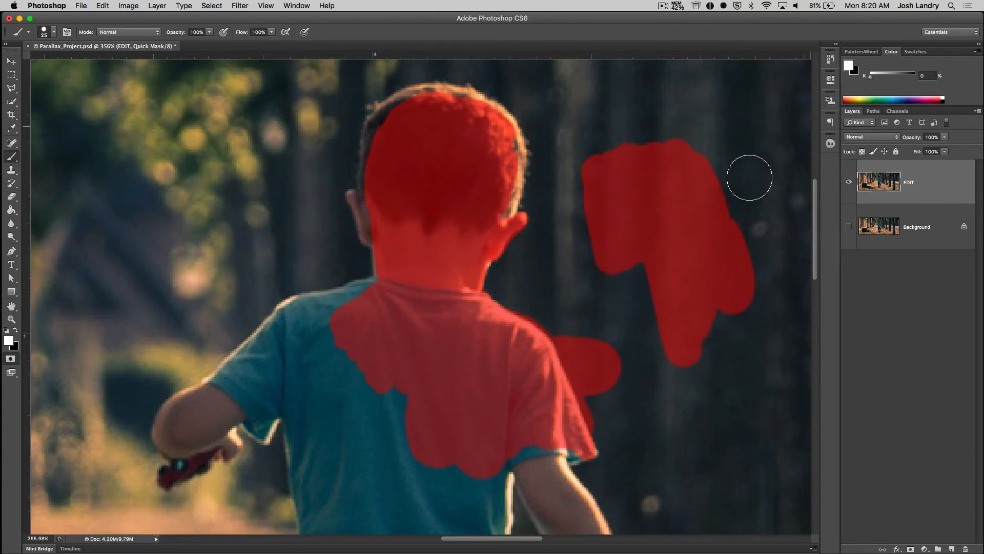
pyautogui.moveTo(645, 270)
pyautogui.mouseDown()
pyautogui.moveTo(660, 357)
pyautogui.moveTo(674, 380)
pyautogui.moveTo(733, 247)
pyautogui.moveTo(717, 185)
pyautogui.moveTo(671, 117)
pyautogui.moveTo(656, 133)
pyautogui.moveTo(649, 266)
pyautogui.moveTo(621, 295)
pyautogui.moveTo(598, 272)
pyautogui.moveTo(751, 336)
pyautogui.moveTo(625, 390)
pyautogui.moveTo(601, 384)
pyautogui.moveTo(569, 313)
pyautogui.moveTo(599, 378)
pyautogui.mouseUp()
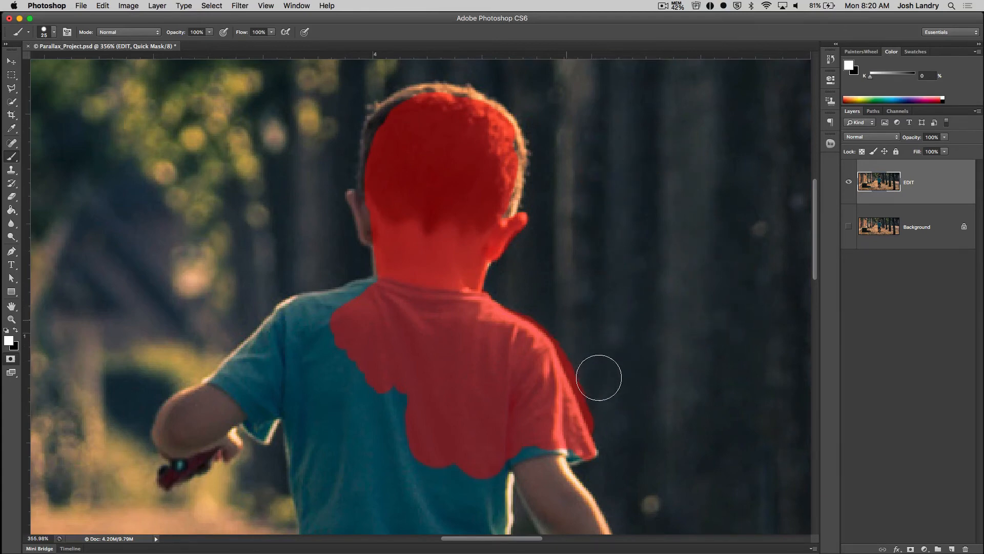
pyautogui.press('[')
pyautogui.press('[')
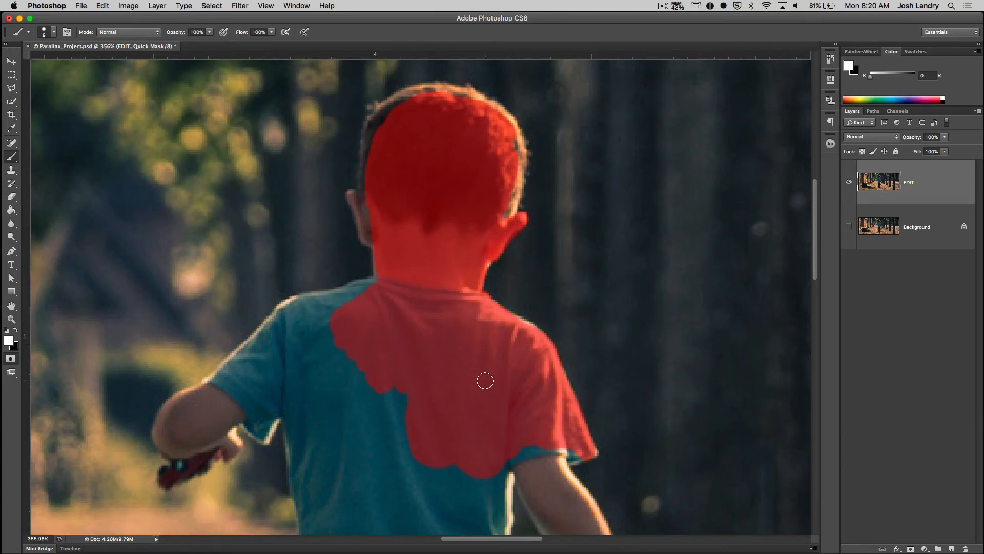
# - Switch the foreground color to black and extend the mask to the shirt's edge along the boy's right shoulder
pyautogui.press('x')
pyautogui.press('super+equal')
pyautogui.press('super+equal')
pyautogui.press('super+equal')
pyautogui.press('super+equal')
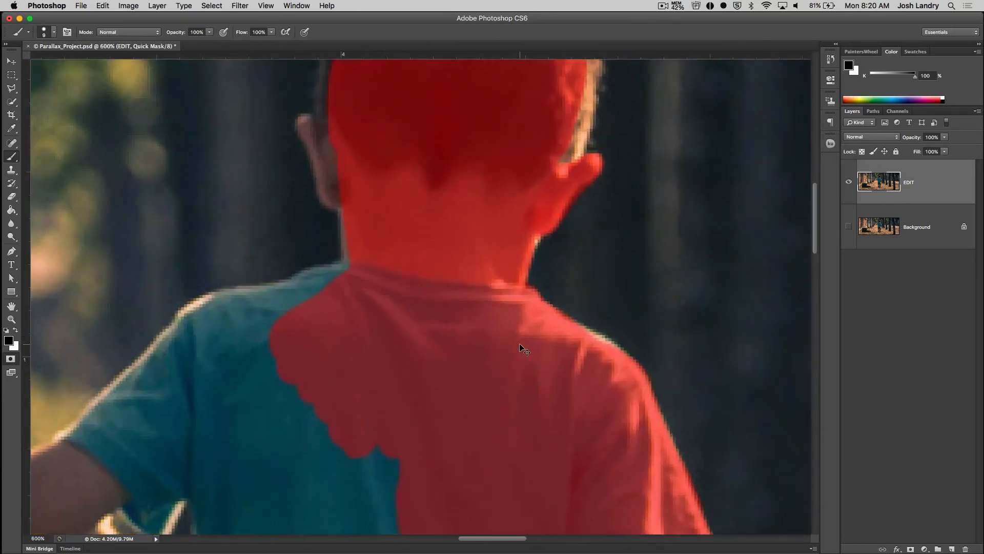
pyautogui.moveTo(585, 364); pyautogui.dragTo(416, 266)
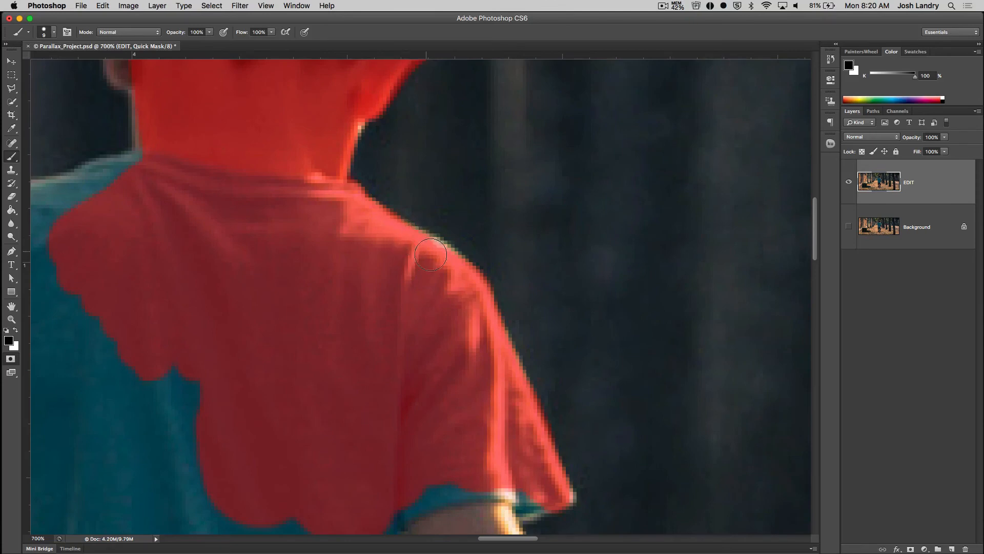
pyautogui.moveTo(429, 248); pyautogui.dragTo(451, 265)
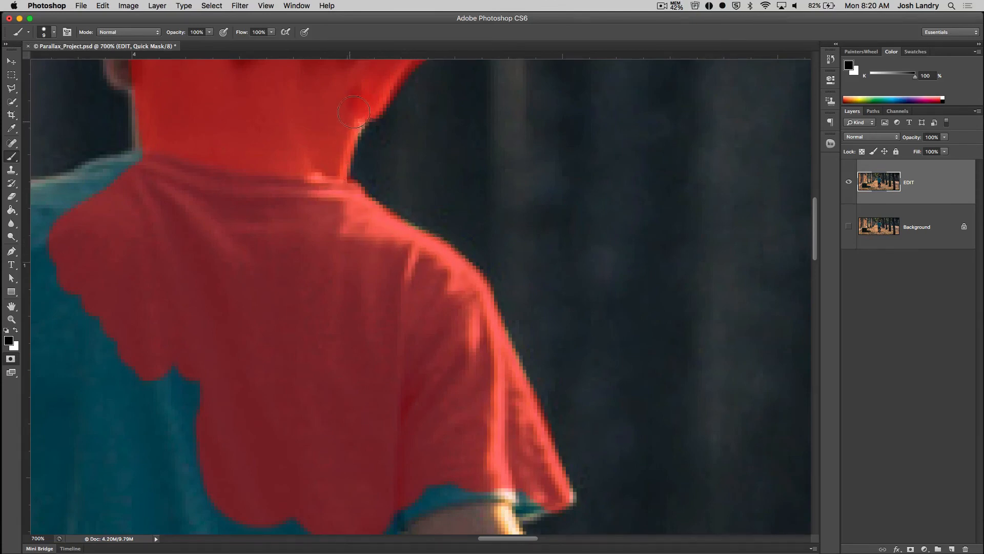
# - Clean up the mask at the right sleeve hem with white, and mask the hem and upper arm in black with an 8 px brush
pyautogui.moveTo(492, 405); pyautogui.dragTo(455, 326)
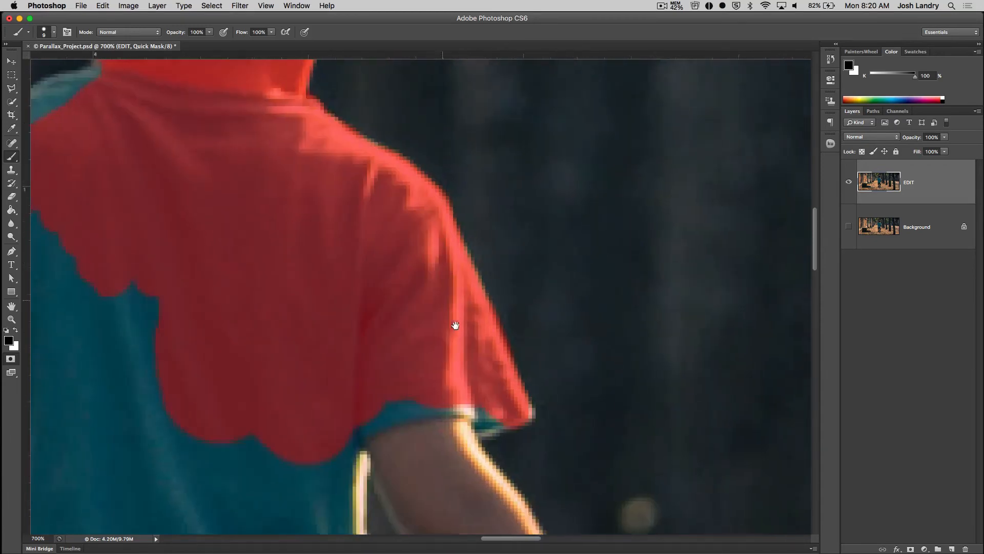
pyautogui.press('x')
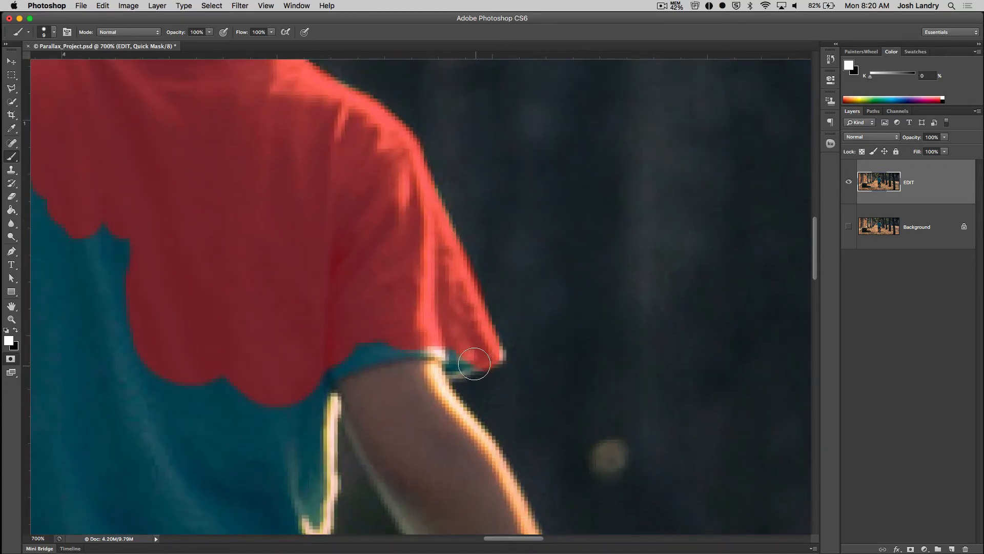
pyautogui.moveTo(487, 348)
pyautogui.mouseDown()
pyautogui.moveTo(506, 360)
pyautogui.moveTo(481, 343)
pyautogui.moveTo(500, 356)
pyautogui.moveTo(445, 381)
pyautogui.moveTo(476, 341)
pyautogui.moveTo(458, 360)
pyautogui.moveTo(449, 337)
pyautogui.moveTo(439, 389)
pyautogui.moveTo(457, 343)
pyautogui.moveTo(473, 363)
pyautogui.moveTo(428, 360)
pyautogui.moveTo(426, 375)
pyautogui.moveTo(400, 376)
pyautogui.moveTo(397, 342)
pyautogui.moveTo(377, 390)
pyautogui.moveTo(395, 447)
pyautogui.moveTo(369, 437)
pyautogui.moveTo(390, 484)
pyautogui.moveTo(403, 403)
pyautogui.moveTo(466, 465)
pyautogui.moveTo(457, 416)
pyautogui.moveTo(444, 408)
pyautogui.moveTo(448, 434)
pyautogui.mouseUp()
pyautogui.press('x')
pyautogui.press('[')
pyautogui.press('[')
pyautogui.press('[')
pyautogui.press(']')
pyautogui.press(']')
pyautogui.press(']')
pyautogui.press(']')
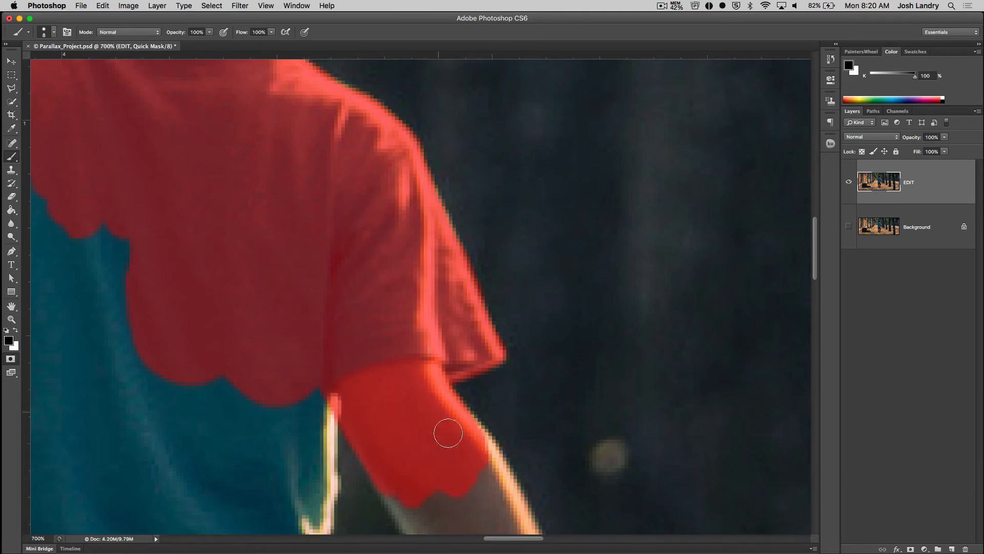
# - Outline the boy's right forearm and hand in the mask and fill in the area between the outlines
pyautogui.moveTo(596, 435); pyautogui.dragTo(546, 220)
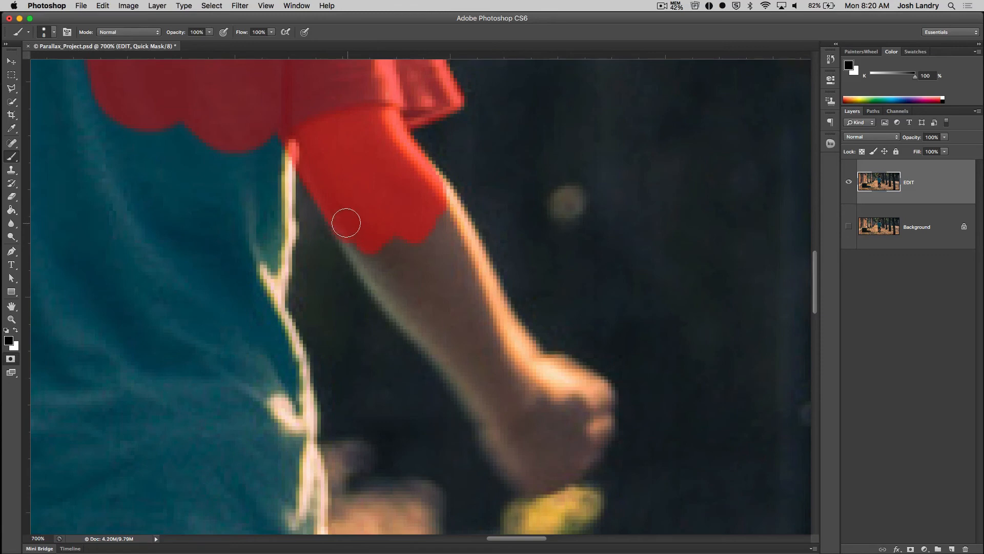
pyautogui.moveTo(351, 235)
pyautogui.mouseDown()
pyautogui.moveTo(464, 385)
pyautogui.moveTo(493, 445)
pyautogui.moveTo(521, 474)
pyautogui.moveTo(547, 476)
pyautogui.moveTo(577, 457)
pyautogui.moveTo(601, 410)
pyautogui.moveTo(589, 386)
pyautogui.moveTo(511, 342)
pyautogui.mouseUp()
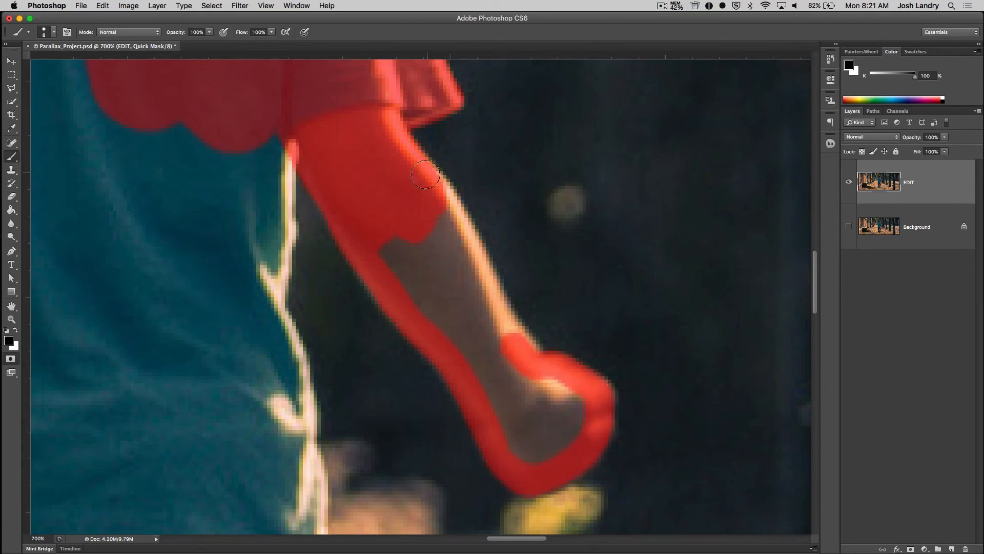
pyautogui.moveTo(425, 175)
pyautogui.mouseDown()
pyautogui.moveTo(462, 223)
pyautogui.moveTo(523, 344)
pyautogui.mouseUp()
pyautogui.moveTo(440, 225); pyautogui.dragTo(459, 261)
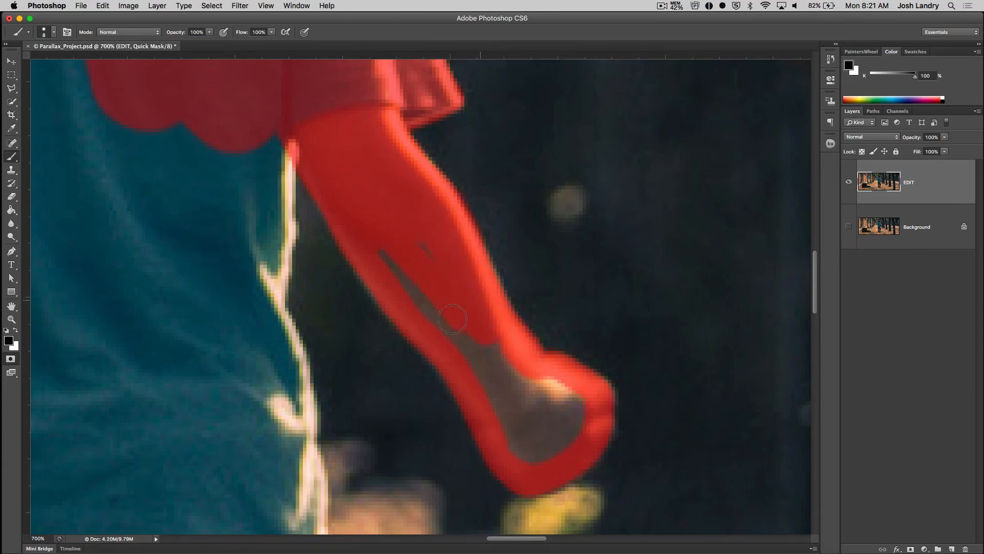
pyautogui.moveTo(523, 408)
pyautogui.mouseDown()
pyautogui.moveTo(482, 373)
pyautogui.moveTo(577, 423)
pyautogui.moveTo(569, 402)
pyautogui.moveTo(553, 450)
pyautogui.moveTo(520, 458)
pyautogui.mouseUp()
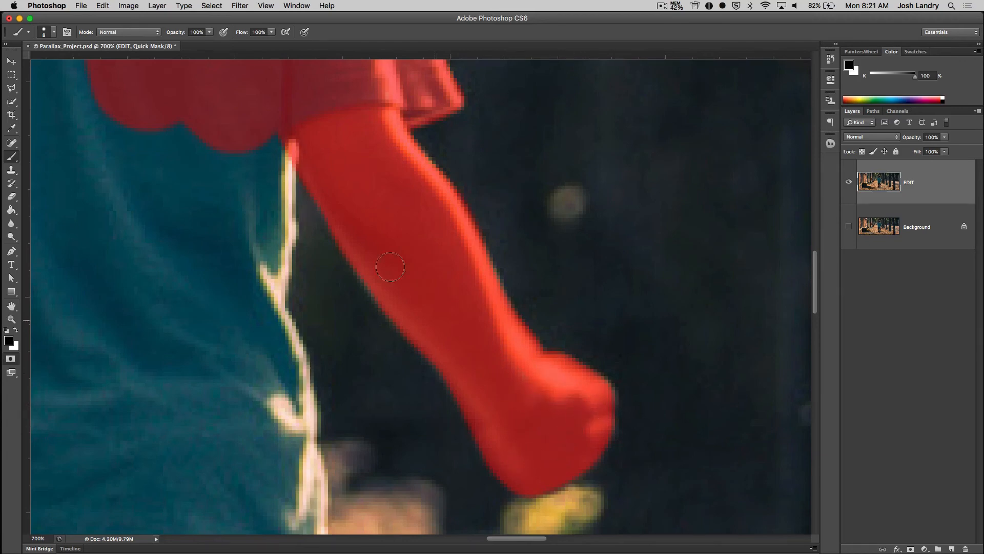
# - Paint the mask along the right side edge of the shirt and down onto the hip of the trousers
pyautogui.moveTo(376, 201); pyautogui.dragTo(512, 305)
pyautogui.moveTo(411, 275)
pyautogui.mouseDown()
pyautogui.moveTo(418, 260)
pyautogui.moveTo(412, 464)
pyautogui.mouseUp()
pyautogui.moveTo(437, 387); pyautogui.dragTo(375, 200)
pyautogui.moveTo(359, 126)
pyautogui.mouseDown()
pyautogui.moveTo(382, 163)
pyautogui.moveTo(397, 351)
pyautogui.moveTo(395, 341)
pyautogui.moveTo(407, 367)
pyautogui.moveTo(372, 374)
pyautogui.moveTo(380, 430)
pyautogui.mouseUp()
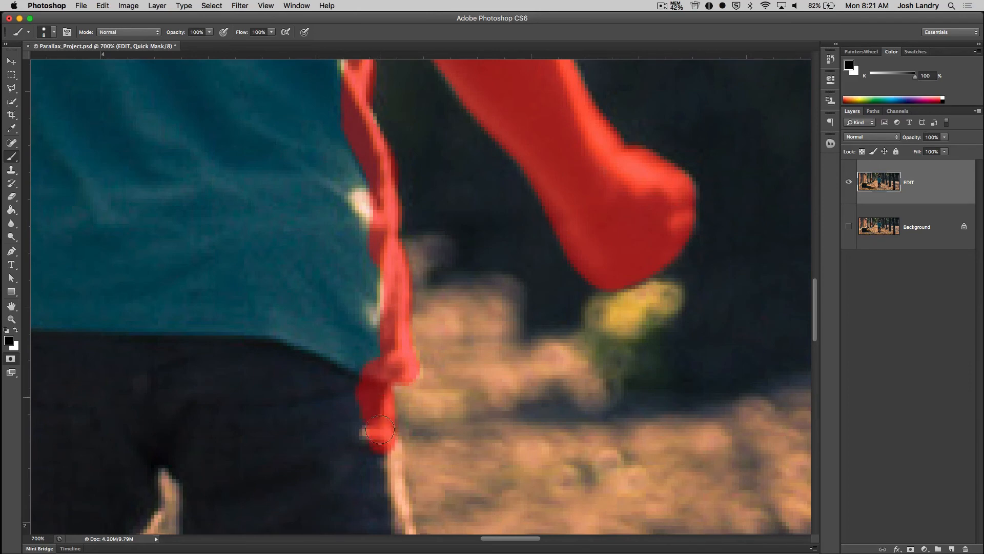
pyautogui.moveTo(440, 410); pyautogui.dragTo(528, 226)
pyautogui.moveTo(417, 274)
pyautogui.mouseDown()
pyautogui.moveTo(429, 313)
pyautogui.moveTo(420, 253)
pyautogui.mouseUp()
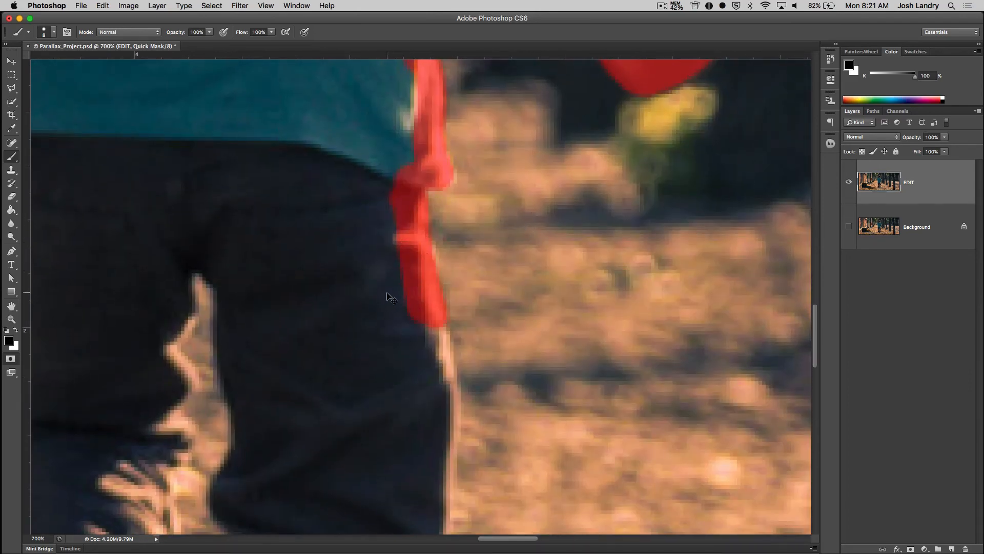
# - Outline the shirt in the mask along its bottom hem and up the lower part of its left side
pyautogui.press('super+minus')
pyautogui.press('super+minus')
pyautogui.press('super+minus')
pyautogui.press('super+minus')
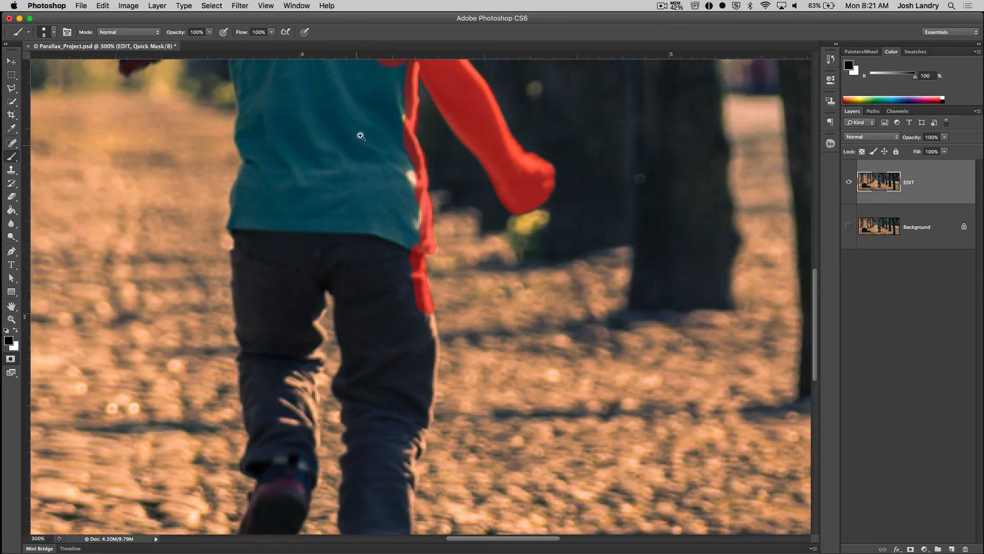
pyautogui.moveTo(361, 136); pyautogui.dragTo(369, 275)
pyautogui.moveTo(345, 149); pyautogui.dragTo(386, 344)
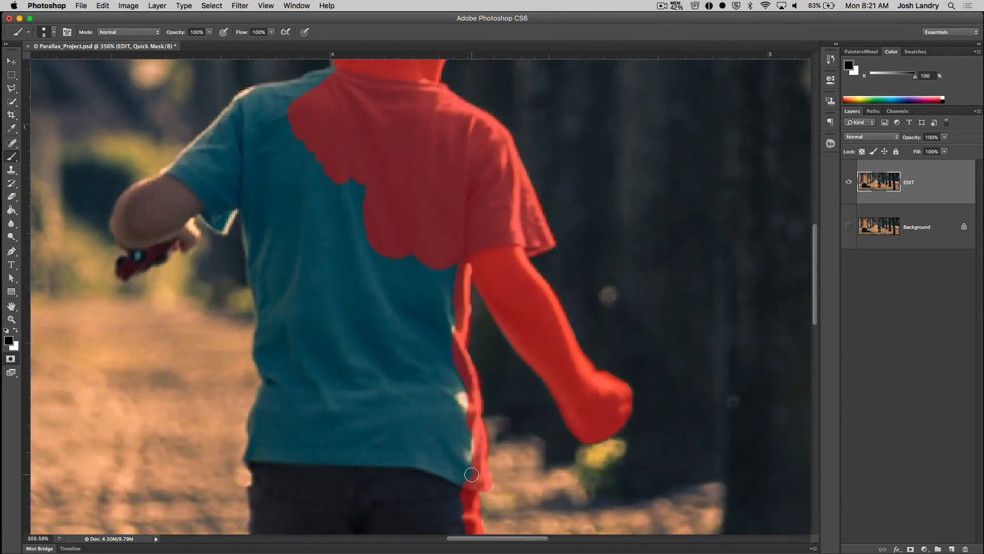
pyautogui.moveTo(472, 475); pyautogui.dragTo(342, 458)
pyautogui.moveTo(254, 447)
pyautogui.mouseDown()
pyautogui.moveTo(267, 382)
pyautogui.moveTo(262, 309)
pyautogui.mouseUp()
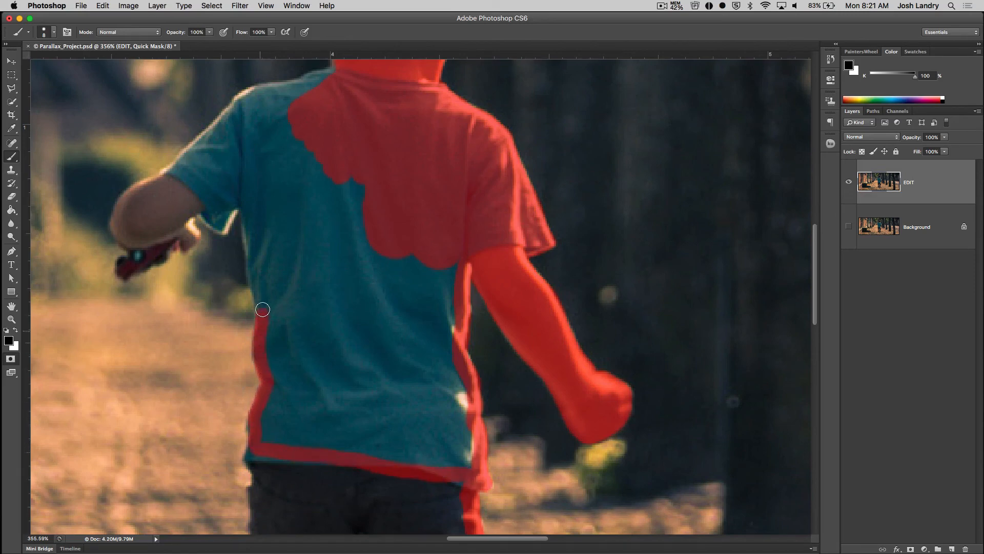
# - Enlarge the brush to 30 px and fill the unmasked back of the shirt inside the outline
pyautogui.press(']')
pyautogui.press(']')
pyautogui.press(']')
pyautogui.press(']')
pyautogui.press(']')
pyautogui.press(']')
pyautogui.moveTo(416, 272); pyautogui.dragTo(413, 442)
pyautogui.moveTo(435, 320)
pyautogui.mouseDown()
pyautogui.moveTo(447, 281)
pyautogui.moveTo(424, 405)
pyautogui.moveTo(367, 354)
pyautogui.moveTo(321, 383)
pyautogui.moveTo(298, 296)
pyautogui.moveTo(287, 292)
pyautogui.moveTo(278, 441)
pyautogui.moveTo(335, 407)
pyautogui.moveTo(398, 458)
pyautogui.moveTo(430, 424)
pyautogui.moveTo(434, 369)
pyautogui.moveTo(452, 368)
pyautogui.moveTo(453, 414)
pyautogui.moveTo(447, 455)
pyautogui.moveTo(336, 184)
pyautogui.moveTo(314, 206)
pyautogui.moveTo(290, 178)
pyautogui.mouseUp()
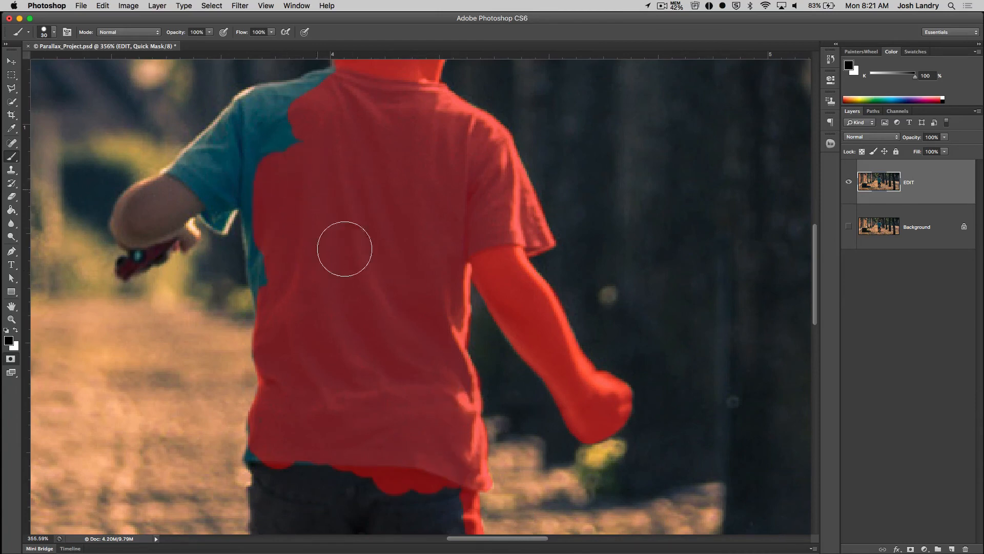
# - Reduce the brush to 10 px and save the project with its unfinished mask
pyautogui.moveTo(399, 189)
pyautogui.mouseDown()
pyautogui.moveTo(408, 286)
pyautogui.moveTo(444, 362)
pyautogui.mouseUp()
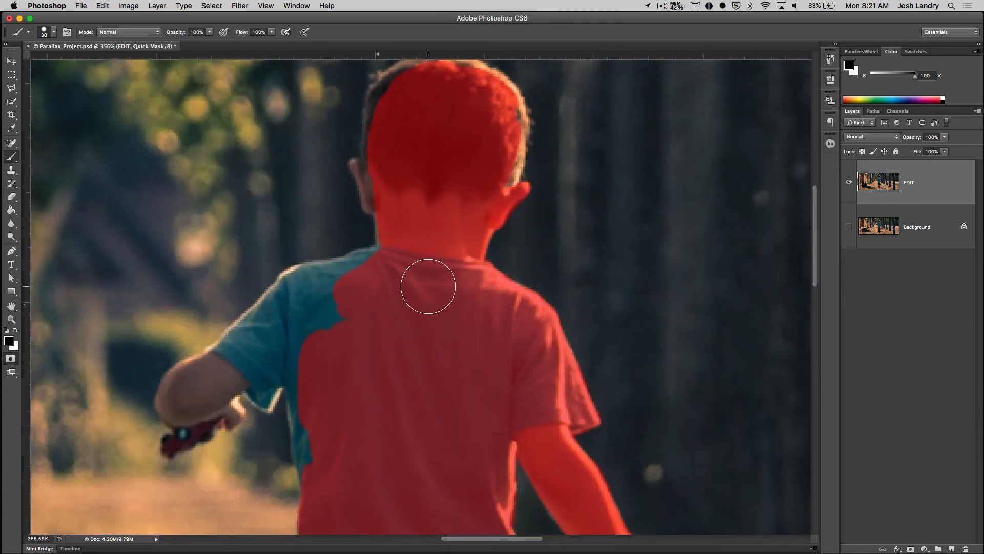
pyautogui.press('[')
pyautogui.press('[')
pyautogui.moveTo(442, 226); pyautogui.dragTo(445, 310)
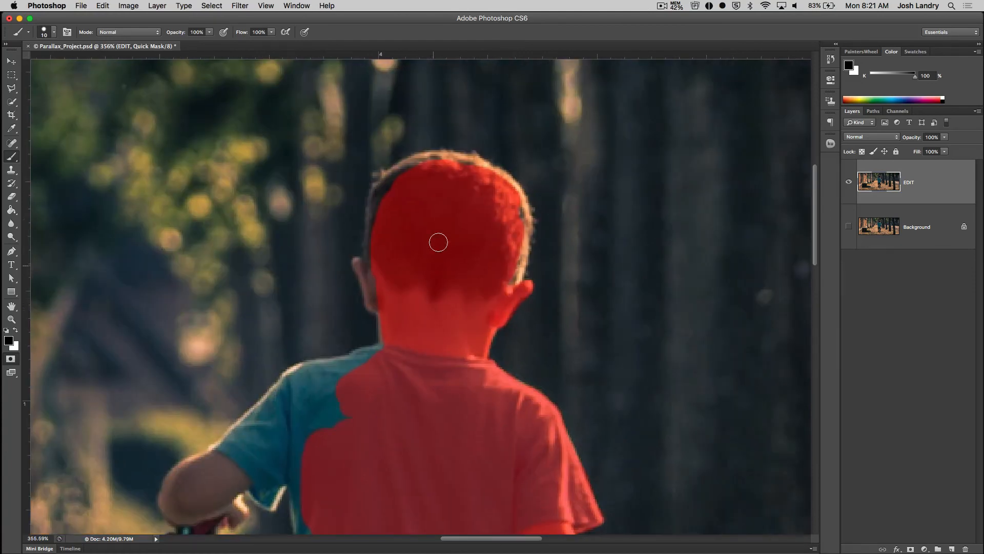
pyautogui.moveTo(448, 258); pyautogui.dragTo(442, 209)
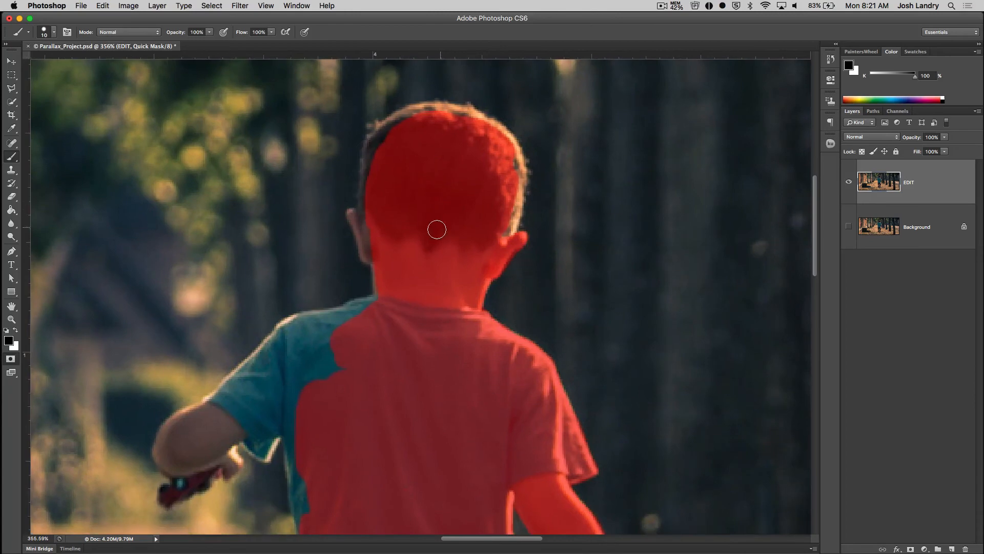
pyautogui.click(81, 6)
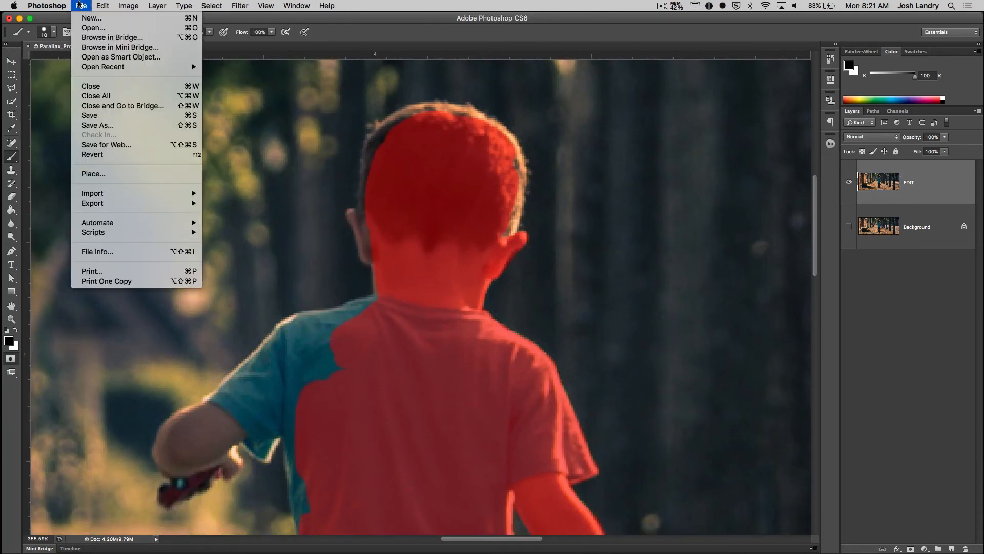
pyautogui.click(95, 116)
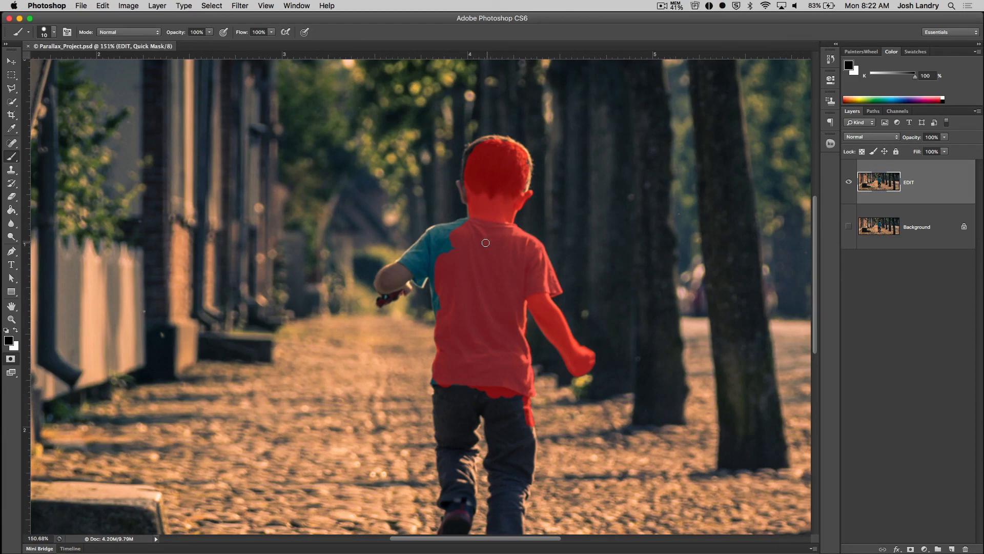
# - Check that the project has no unsaved changes and quit Photoshop
pyautogui.click(79, 6)
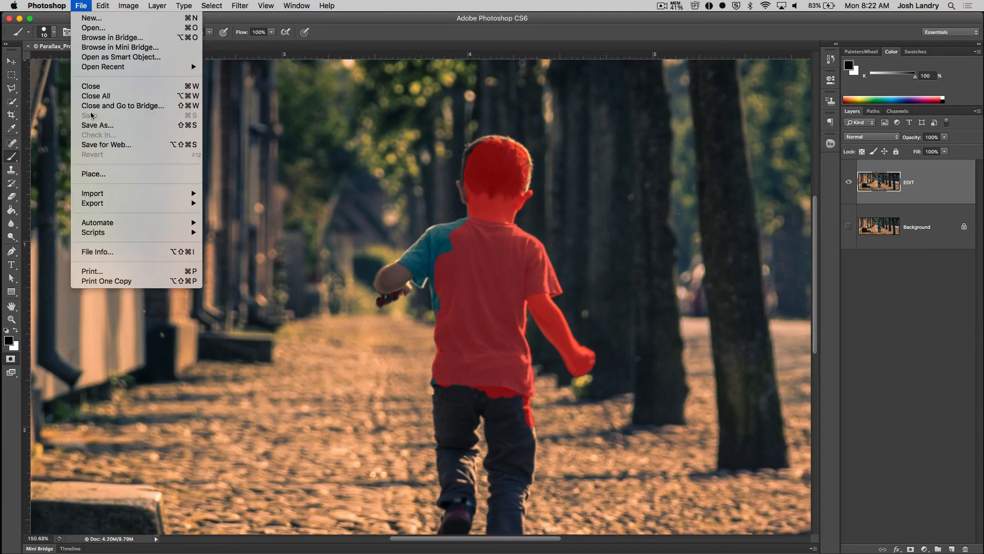
pyautogui.moveTo(46, 6)
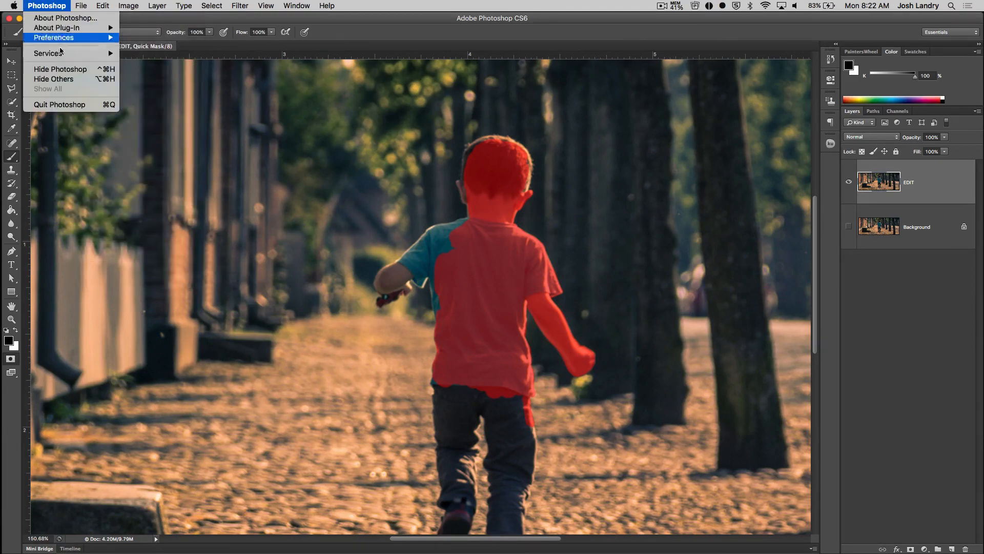
pyautogui.click(71, 106)
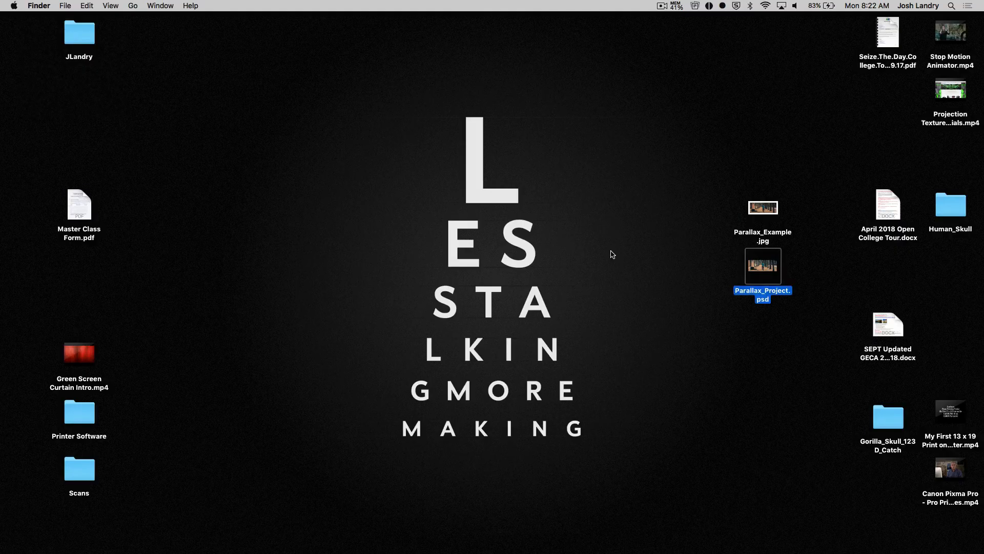
# - Reopen Parallax_Project.psd from the desktop in Photoshop and close the Selective Tool palette
pyautogui.click(613, 254)
pyautogui.doubleClick(764, 265)
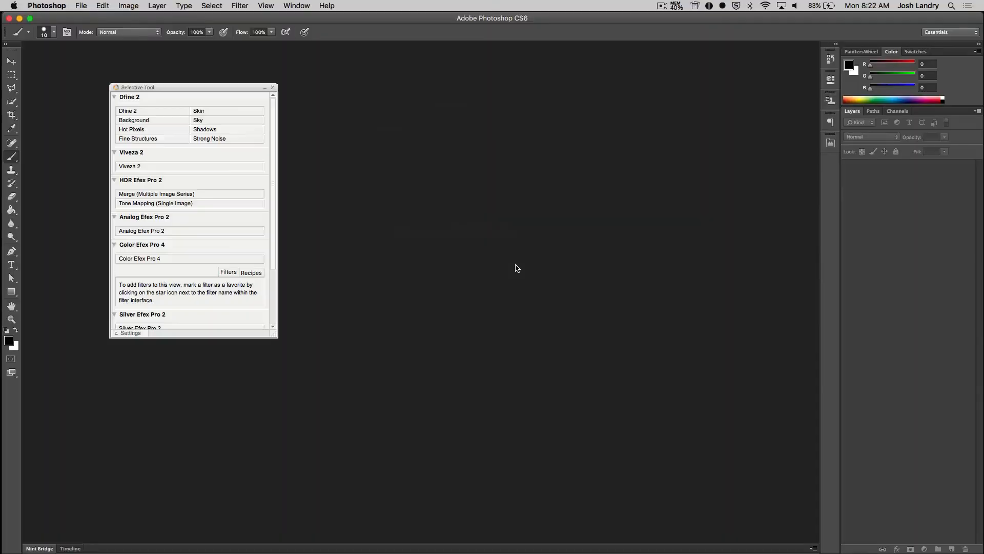
pyautogui.click(272, 87)
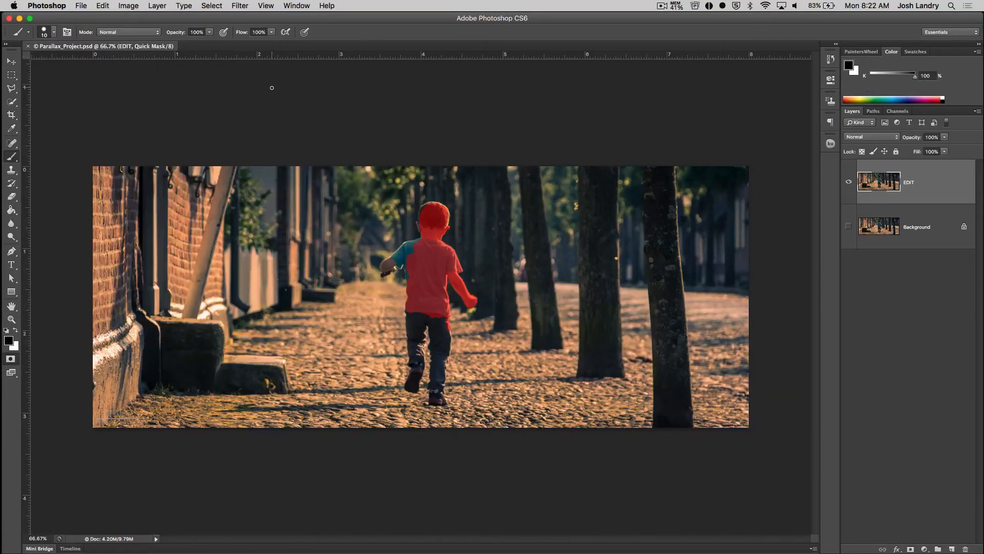
# - Leave Quick Mask mode to view the mask as a selection, and return to Quick Mask mode to examine the whole image
pyautogui.scroll(5, 418, 254)
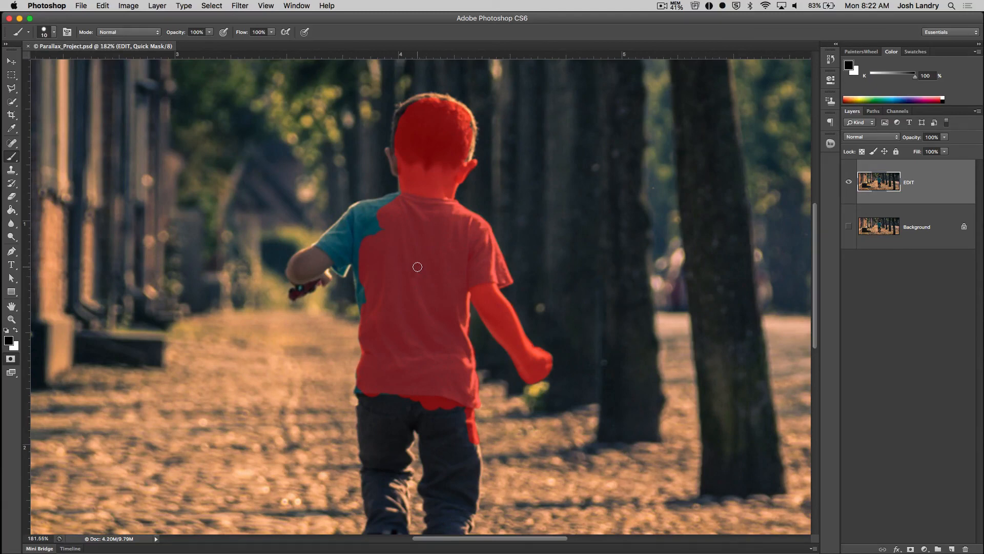
pyautogui.press('q')
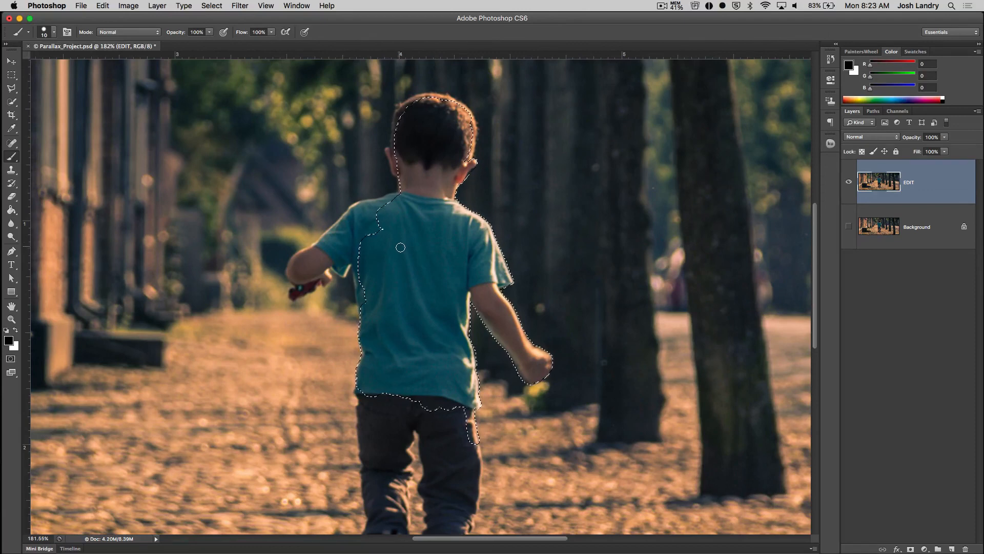
pyautogui.press('q')
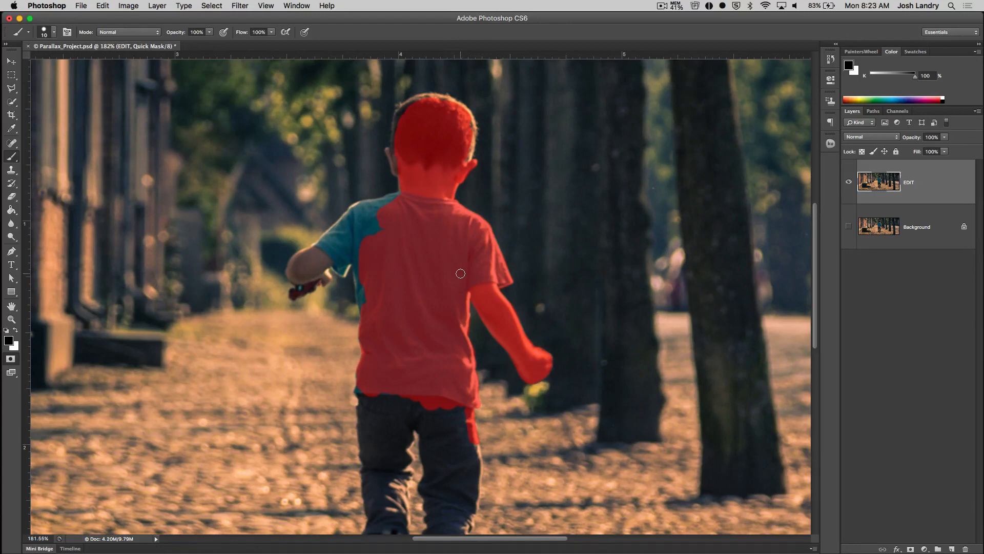
pyautogui.scroll(-3, 460, 273)
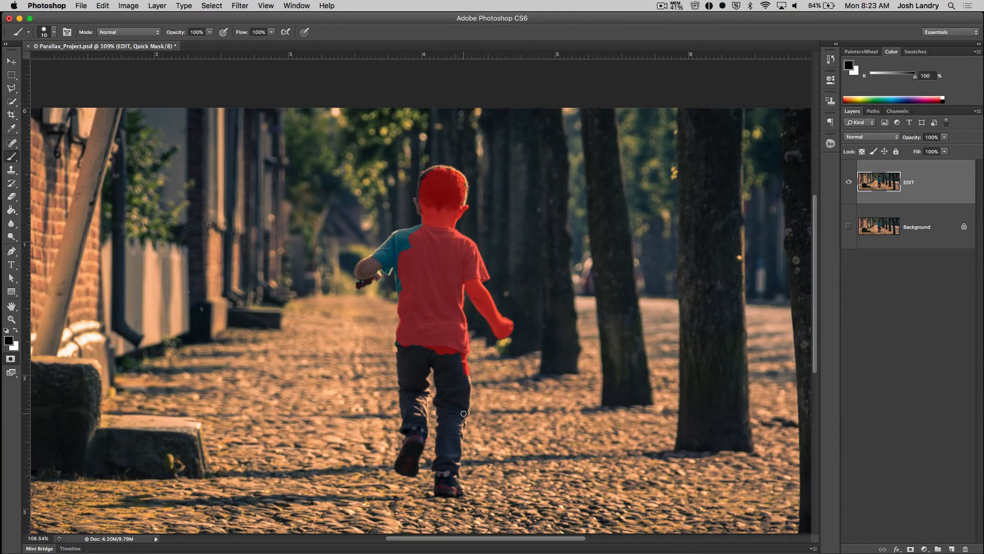
pyautogui.scroll(-5, 653, 380)
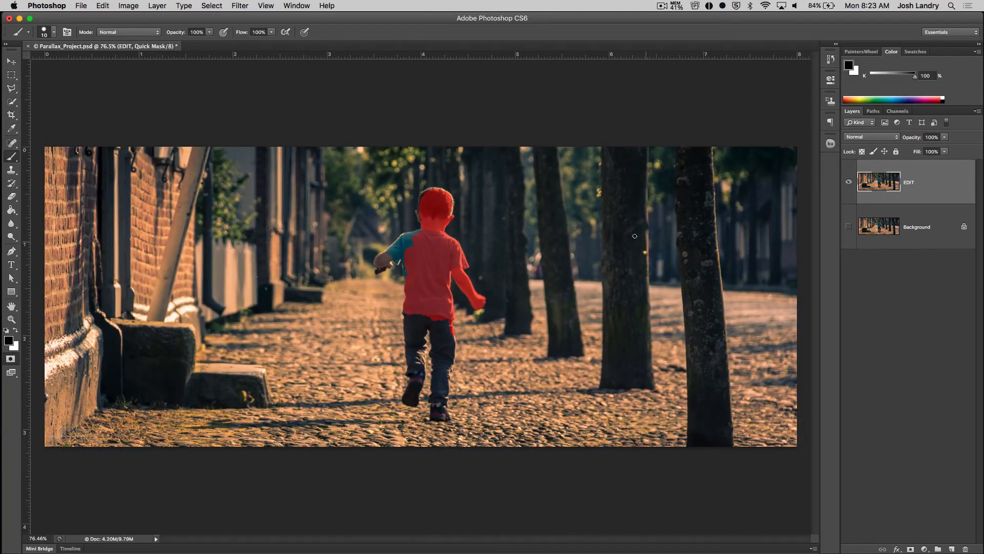